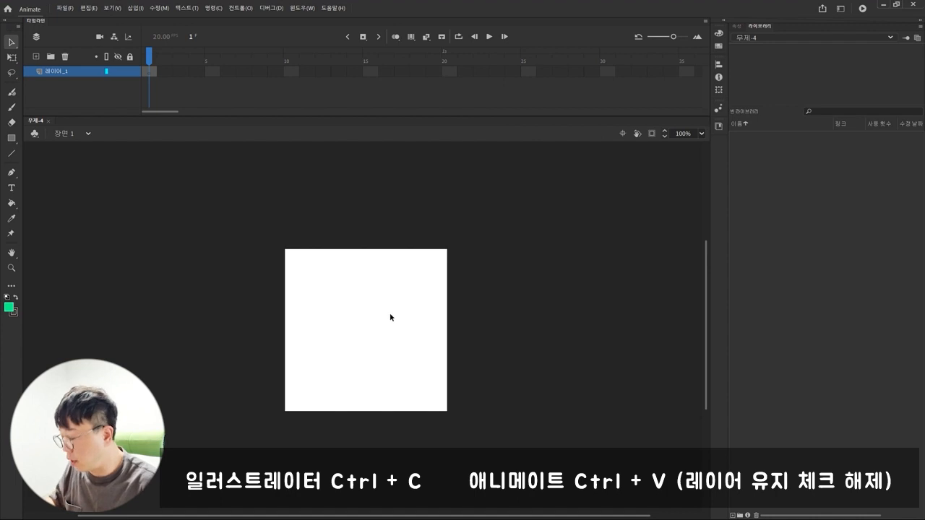
- Paste the copied Illustrator artwork onto the stage using the AI importer preferences, with layers not maintained
{"action": "key", "text": "ctrl+v"}
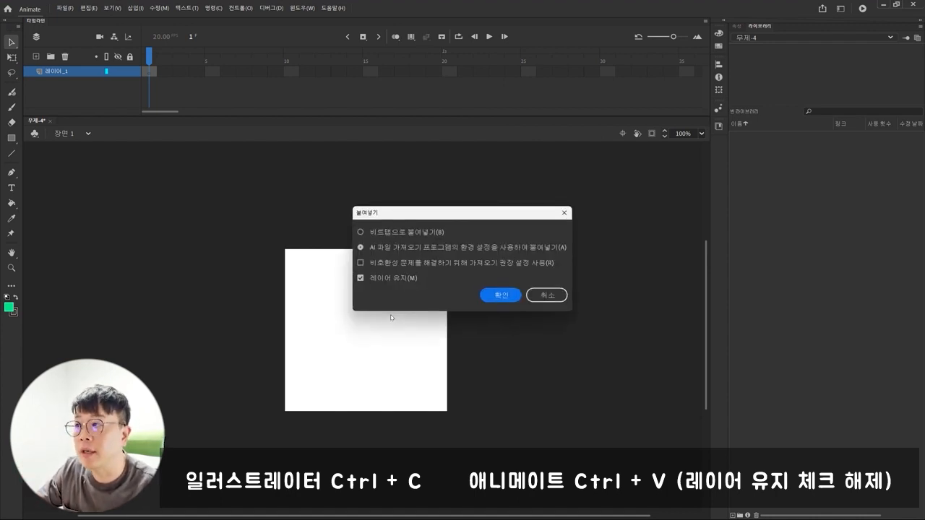
{"action": "left_click", "coordinate": [362, 279]}
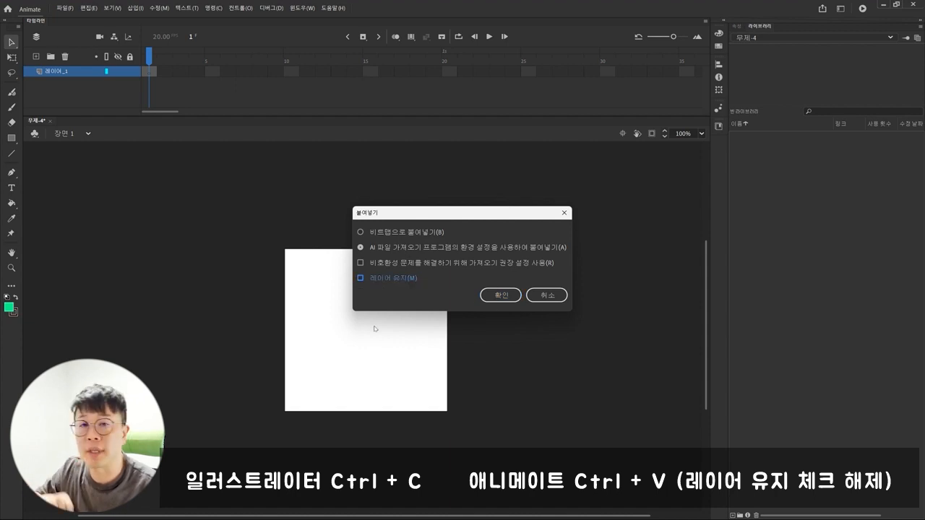
{"action": "left_click", "coordinate": [502, 297]}
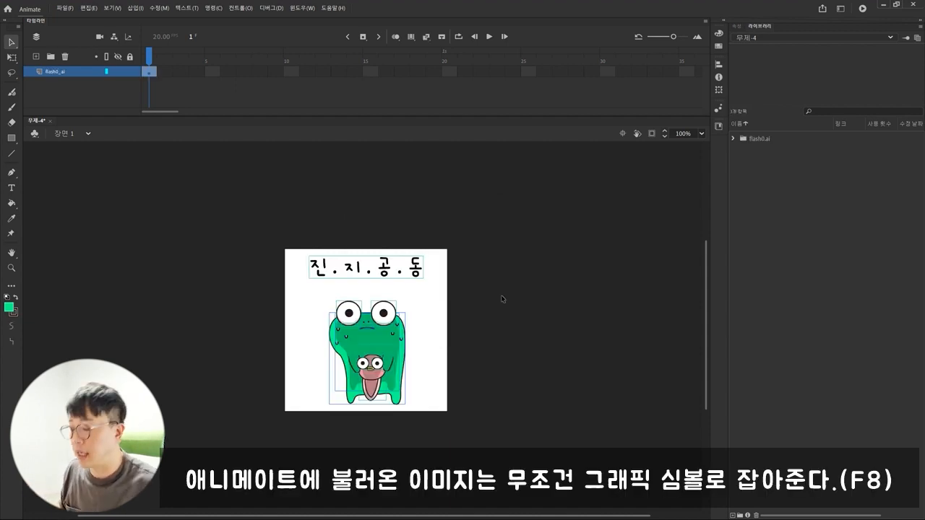
{"action": "key", "text": "ctrl+equal"}
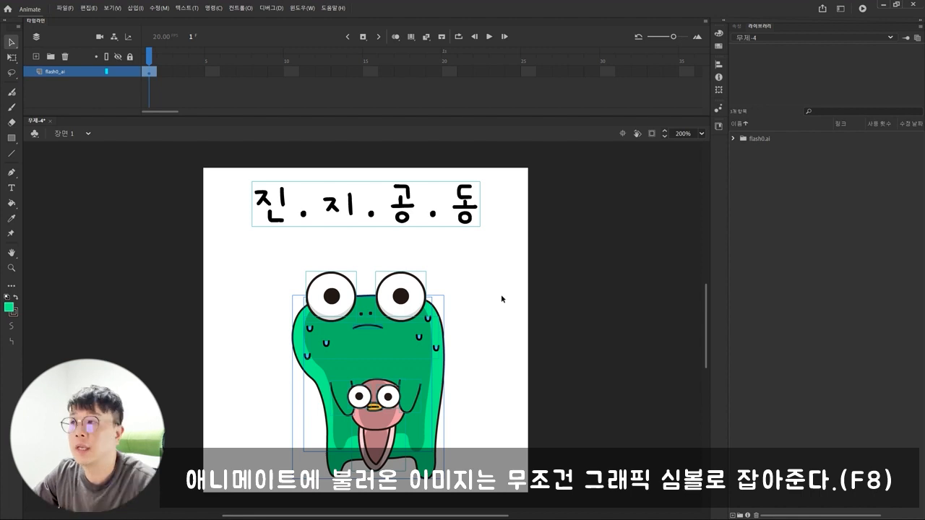
{"action": "left_click", "coordinate": [485, 286]}
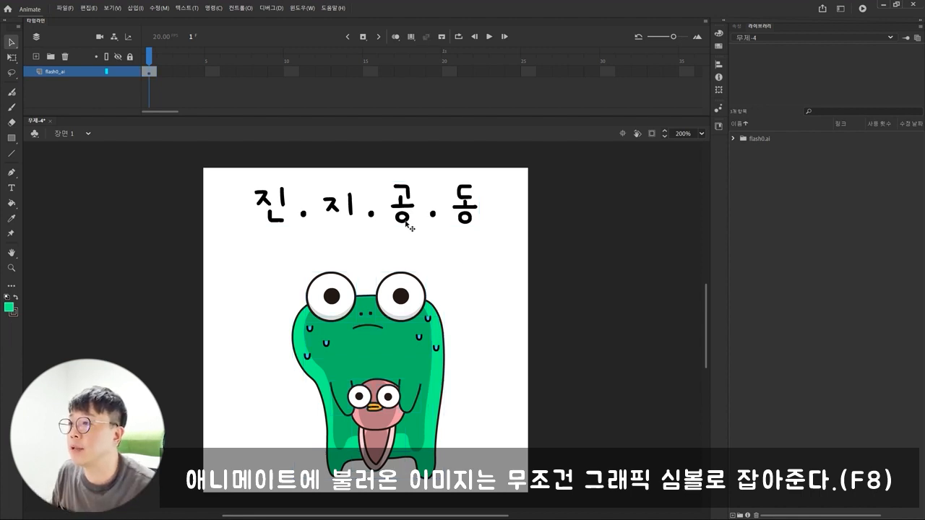
- Break apart the title text above the frog and convert all its letters and dots into one graphic symbol named 텍스트
{"action": "left_click", "coordinate": [406, 225]}
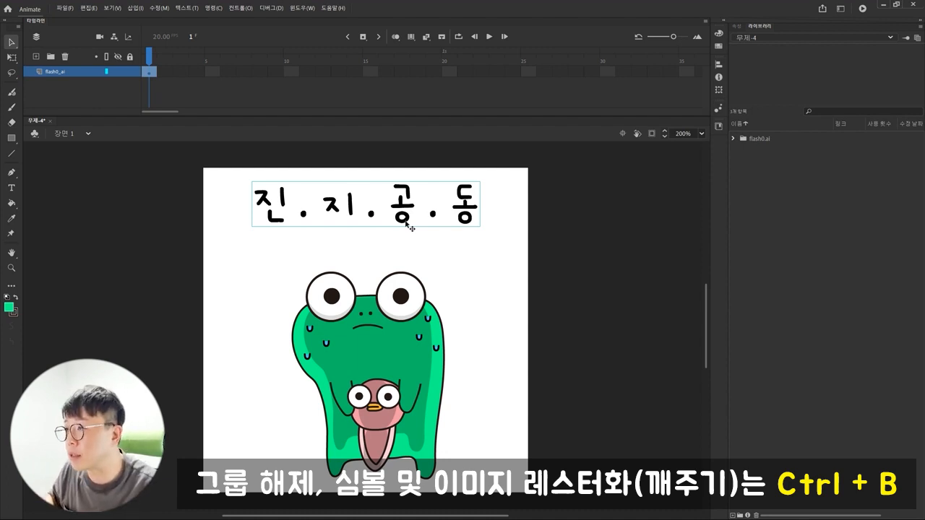
{"action": "key", "text": "ctrl+b"}
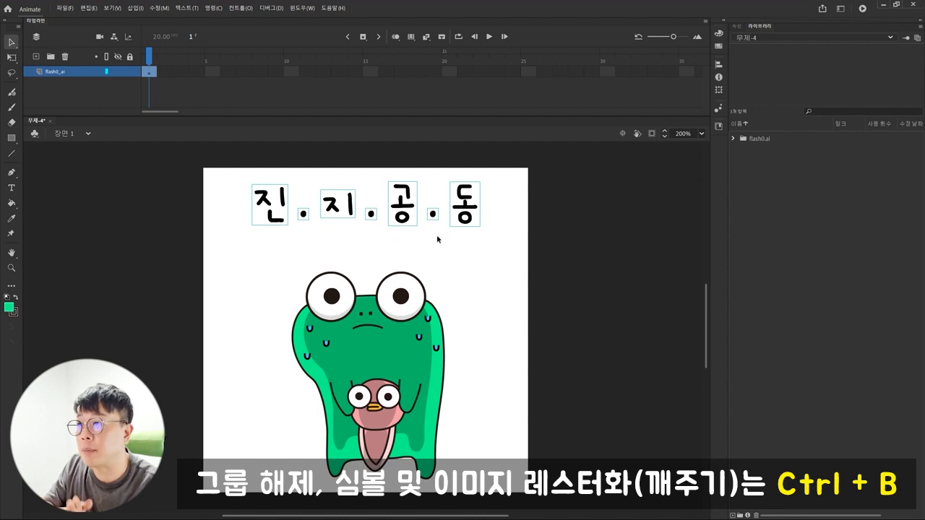
{"action": "left_click_drag", "start_coordinate": [532, 265], "coordinate": [211, 168]}
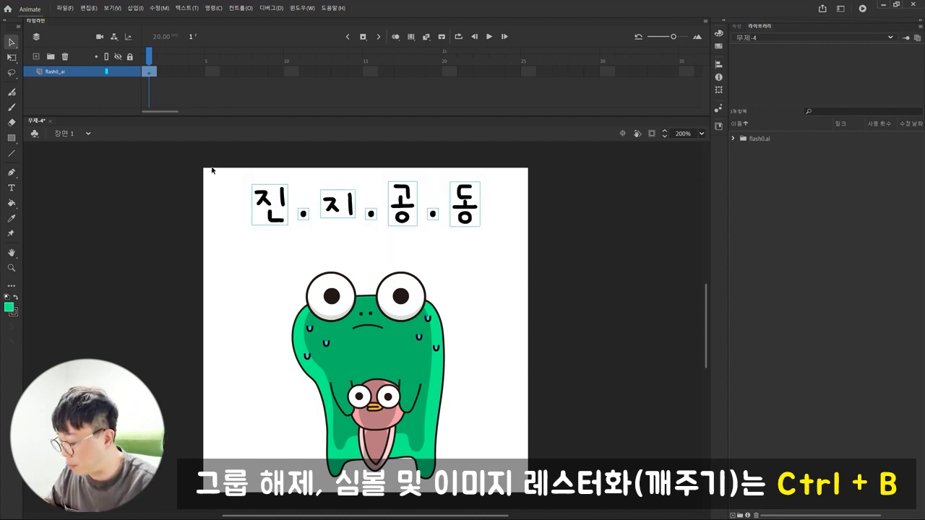
{"action": "key", "text": "F8"}
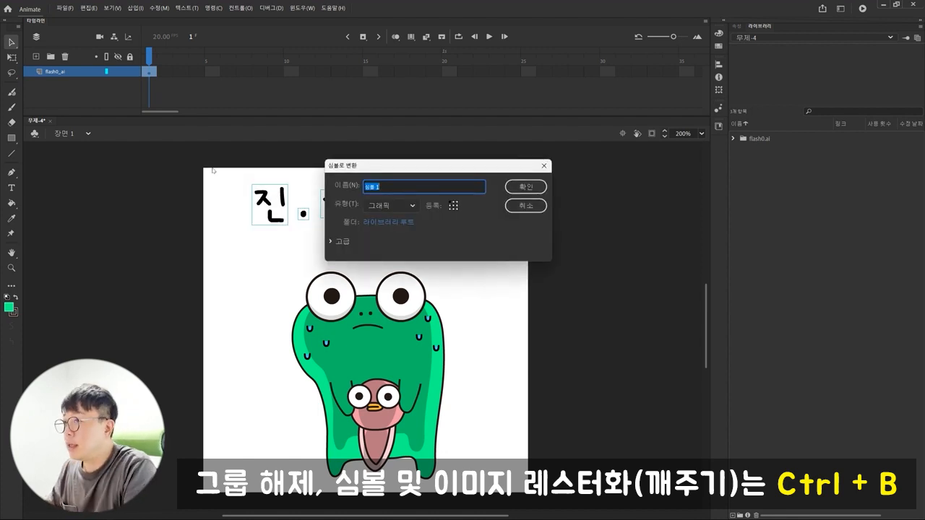
{"action": "type", "text": "텍스트"}
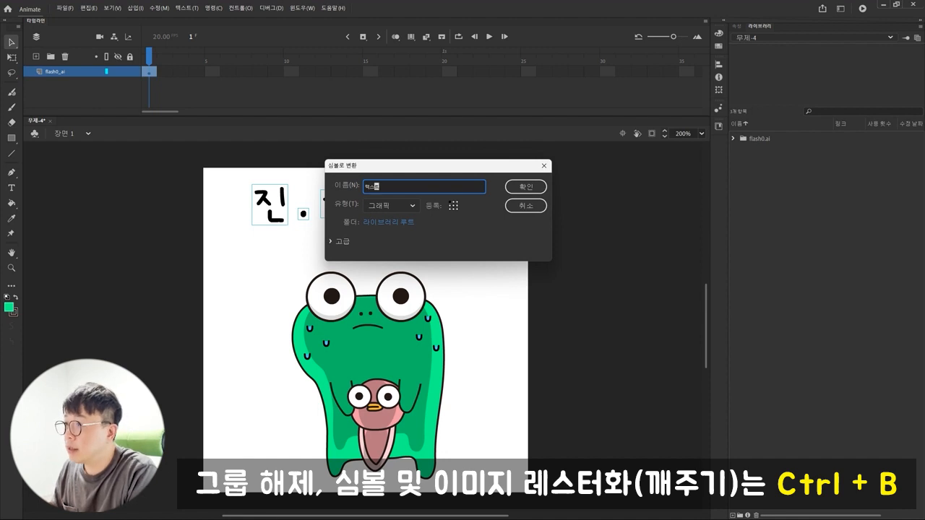
{"action": "key", "text": "Return"}
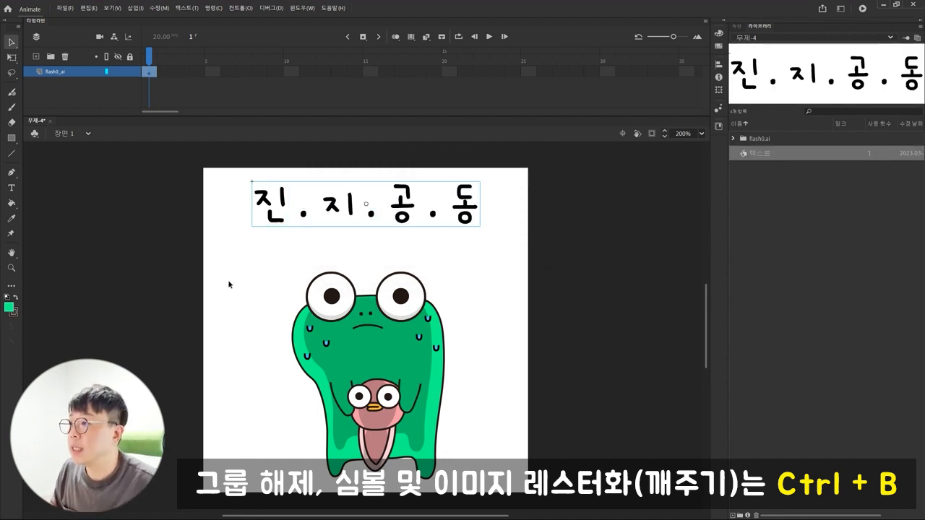
- Convert all the frog character's parts into one graphic symbol named 캐릭터1
{"action": "left_click", "coordinate": [248, 326]}
{"action": "left_click_drag", "start_coordinate": [248, 326], "coordinate": [223, 298]}
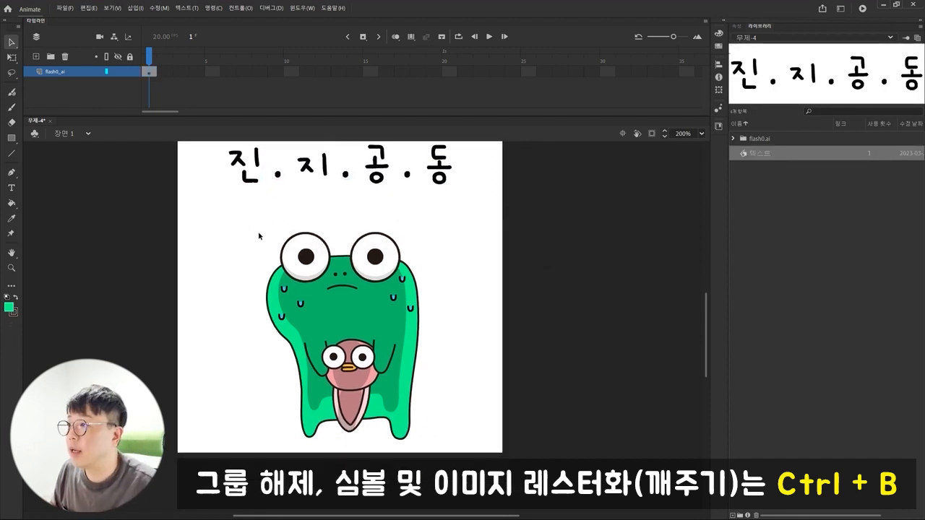
{"action": "left_click_drag", "start_coordinate": [235, 219], "coordinate": [479, 474]}
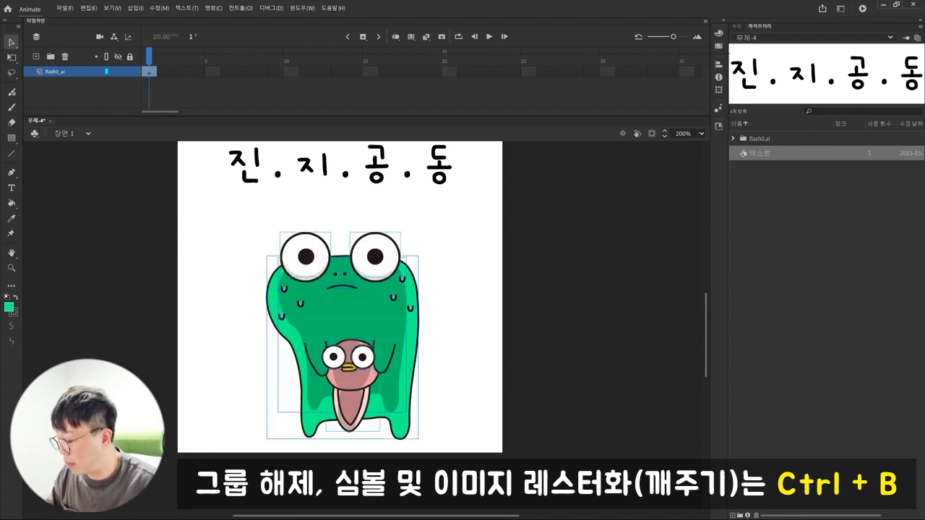
{"action": "key", "text": "F7"}
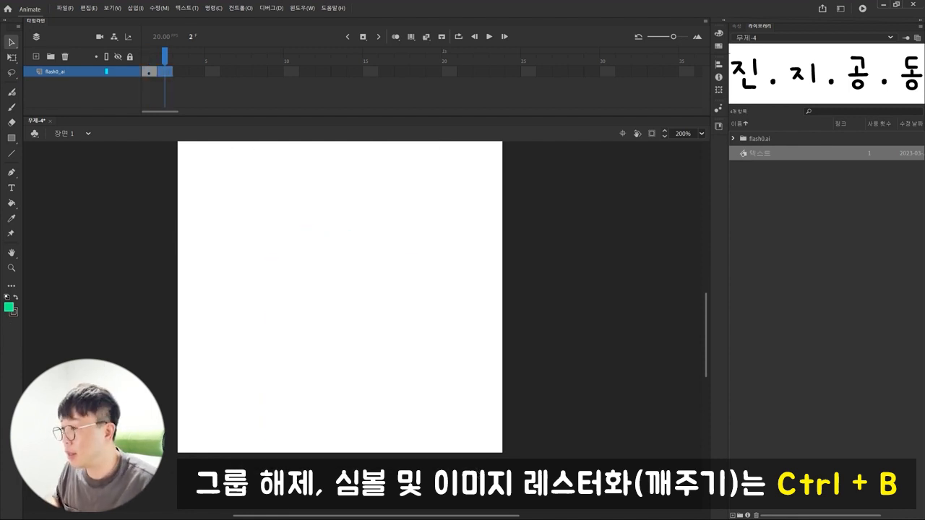
{"action": "key", "text": "ctrl+z"}
{"action": "key", "text": "F8"}
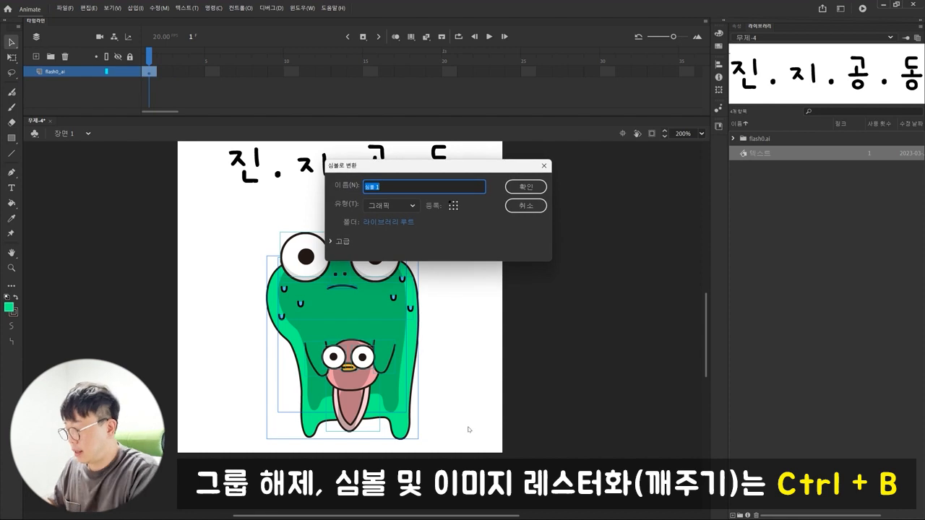
{"action": "type", "text": "개구리"}
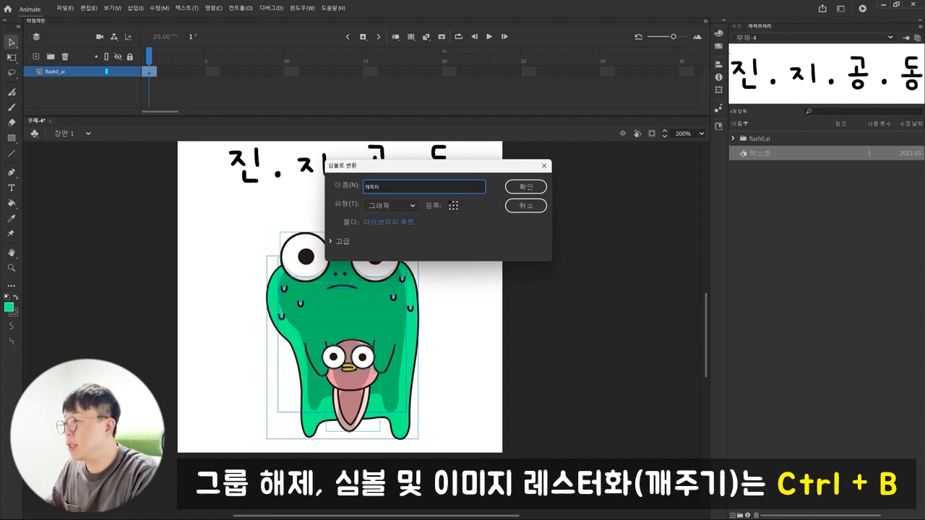
{"action": "key", "text": "Return"}
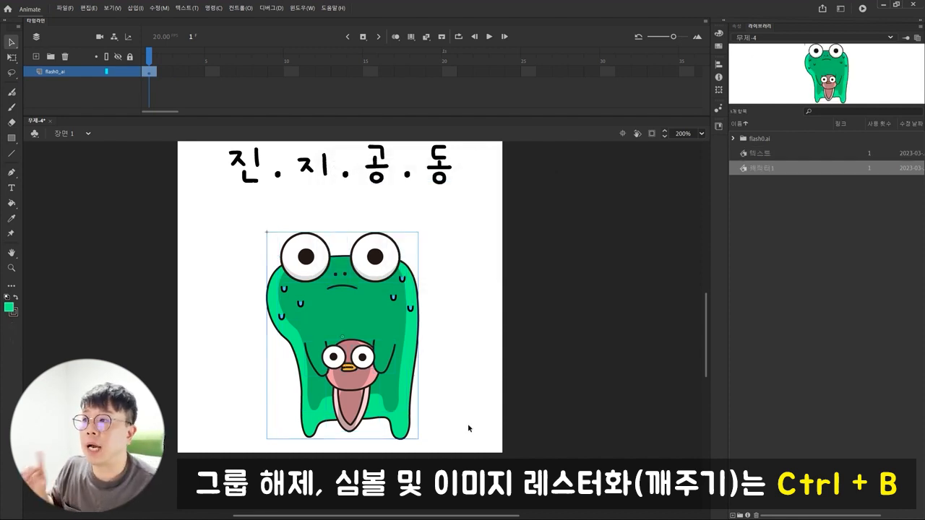
- Move the frog to the left side of the stage and place a pasted copy of it alongside on the right
{"action": "left_click_drag", "start_coordinate": [387, 329], "coordinate": [310, 330]}
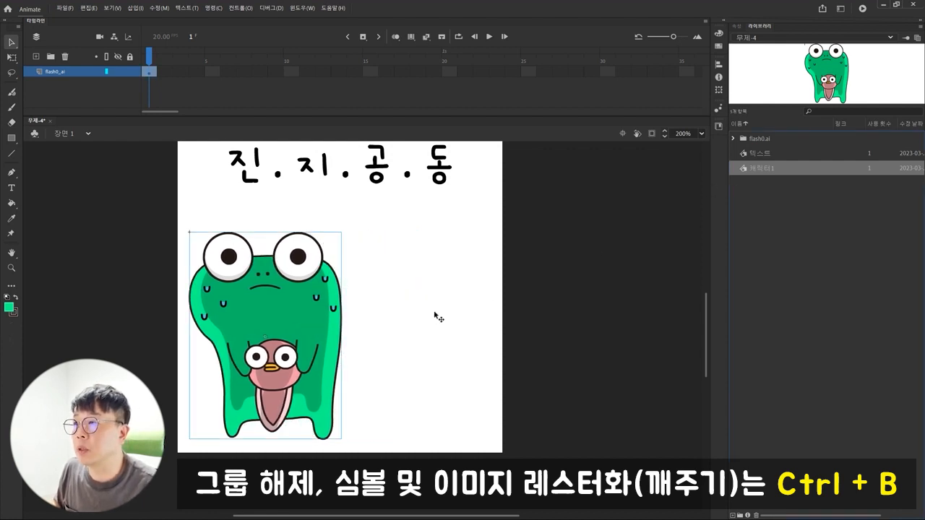
{"action": "key", "text": "ctrl+v"}
{"action": "left_click_drag", "start_coordinate": [456, 295], "coordinate": [449, 323]}
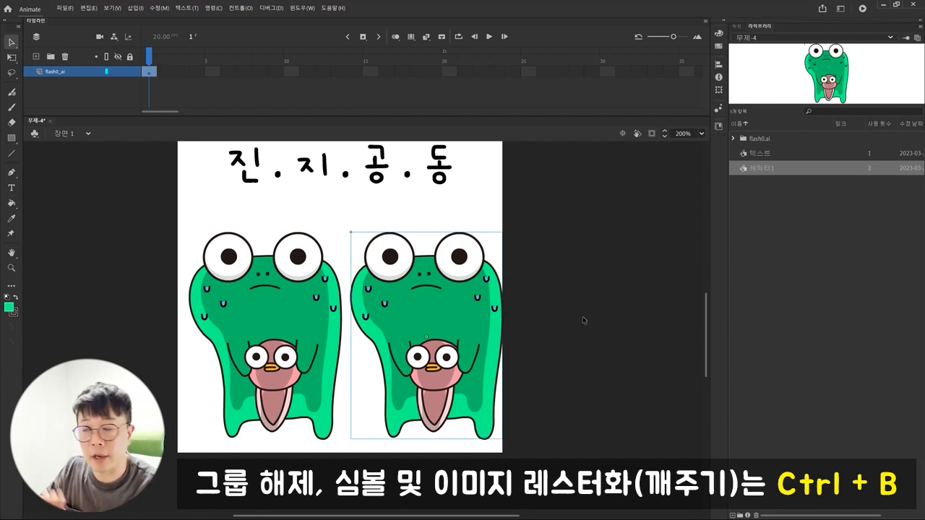
- Edit the 캐릭터1 symbol in place, moving both of the frog's pupils upward within the eyes, and return to the main scene
{"action": "double_click", "coordinate": [444, 316]}
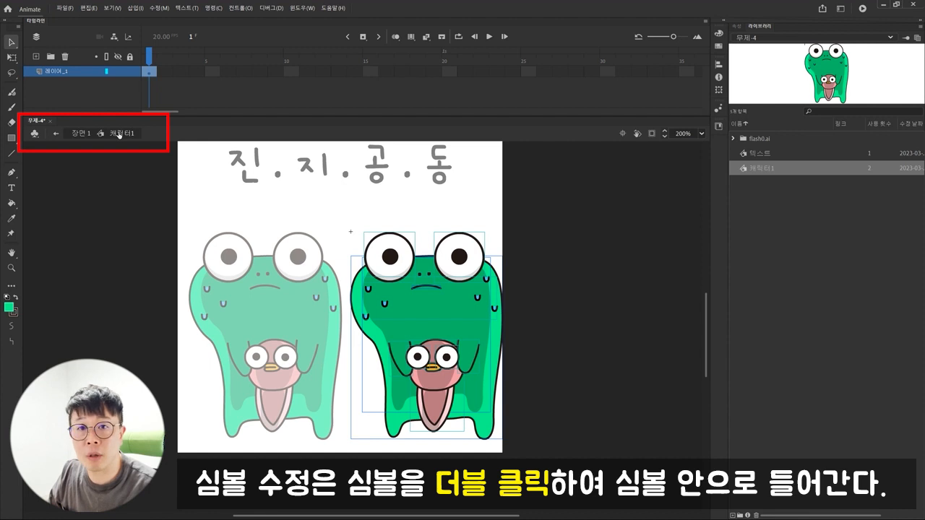
{"action": "left_click", "coordinate": [577, 288]}
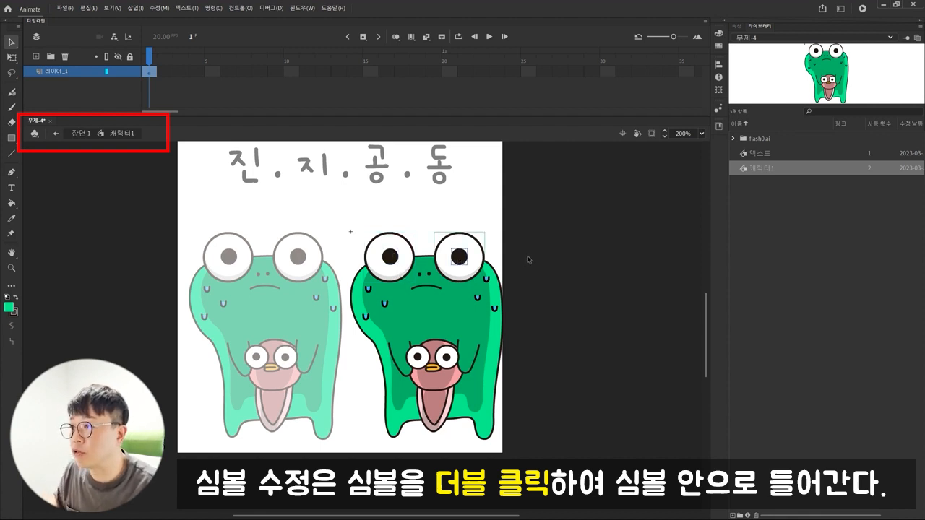
{"action": "left_click", "coordinate": [460, 258]}
{"action": "left_click", "coordinate": [391, 258], "text": "shift"}
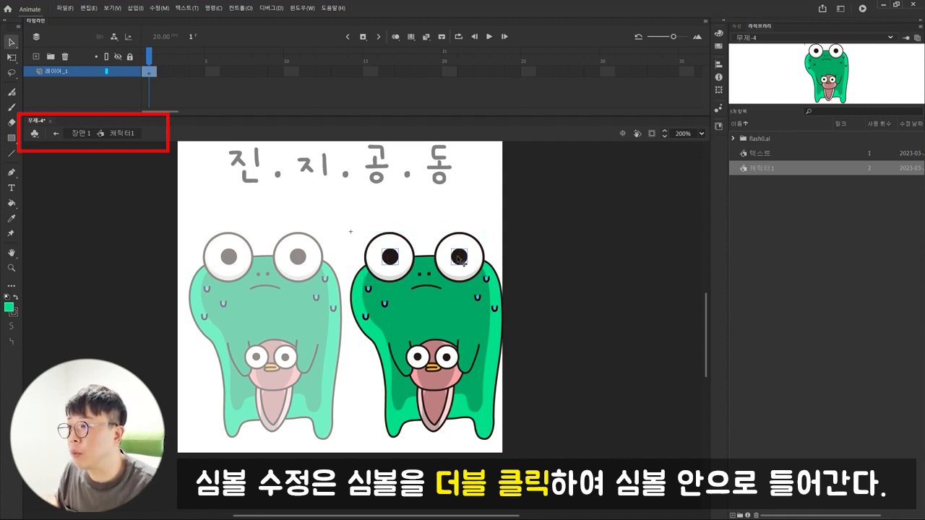
{"action": "left_click_drag", "start_coordinate": [464, 261], "coordinate": [459, 250]}
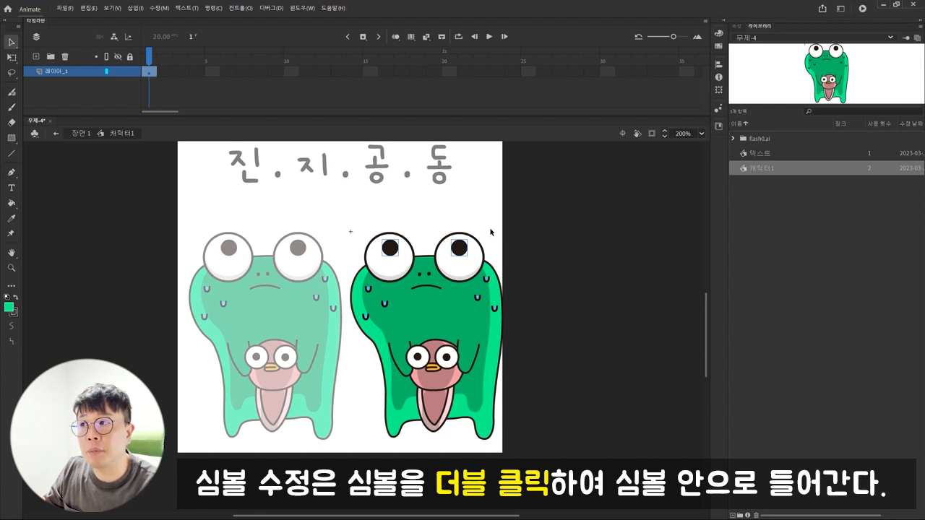
{"action": "double_click", "coordinate": [481, 204]}
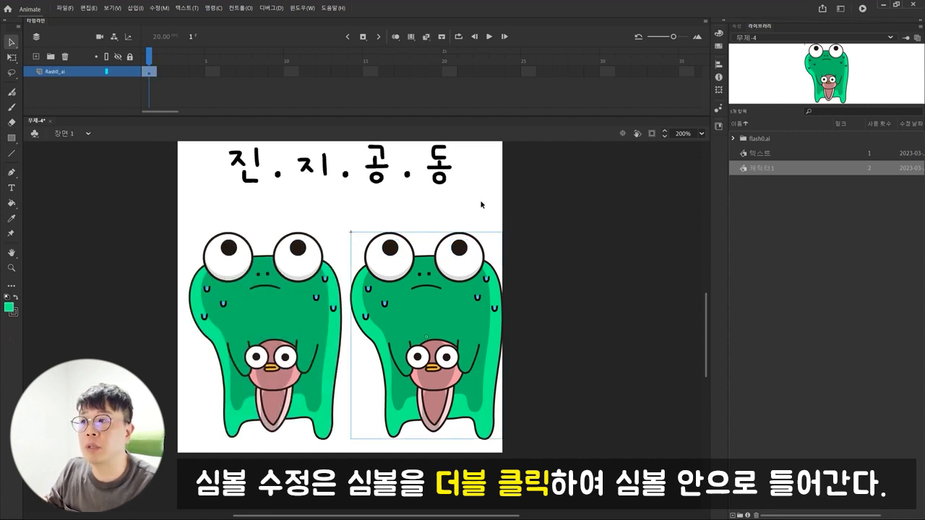
{"action": "left_click", "coordinate": [456, 321]}
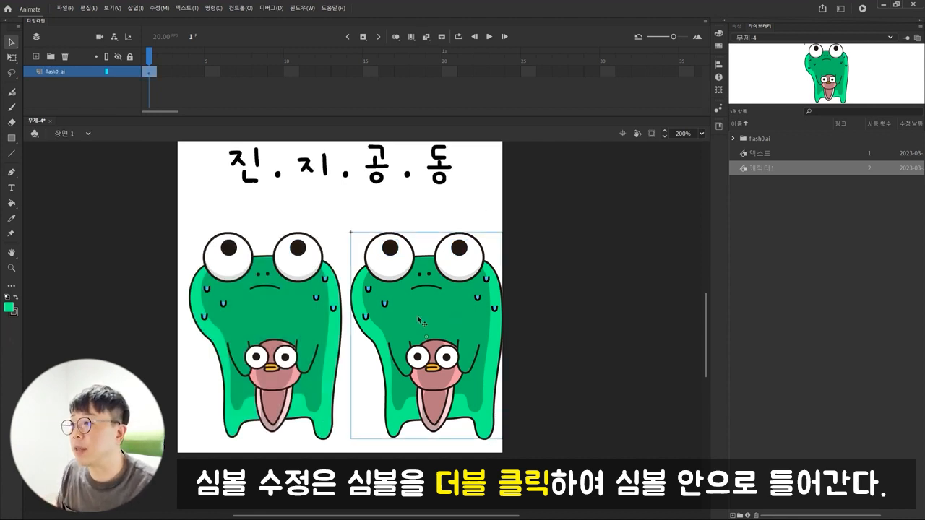
{"action": "left_click", "coordinate": [329, 319]}
{"action": "left_click", "coordinate": [412, 318]}
{"action": "left_click", "coordinate": [292, 323]}
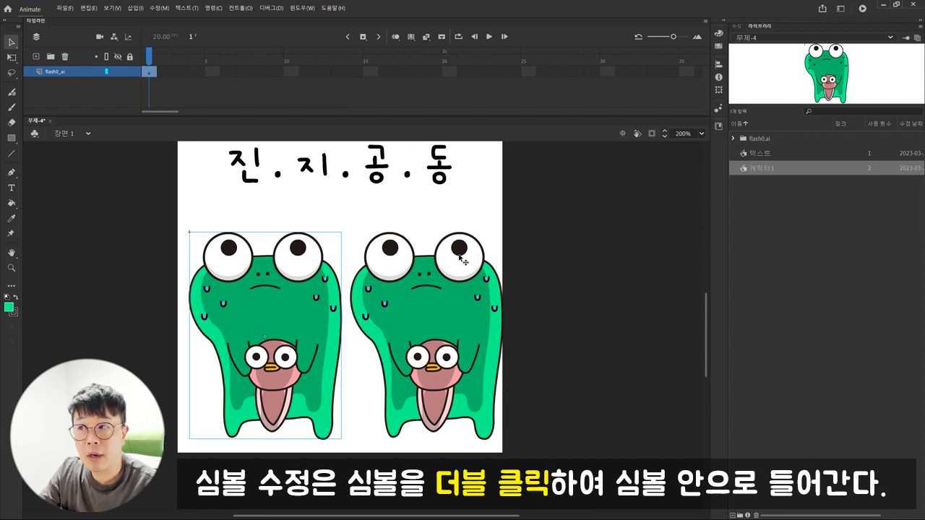
- Delete the right-hand frog copy and move the remaining frog up and toward the middle of the stage
{"action": "left_click", "coordinate": [403, 263]}
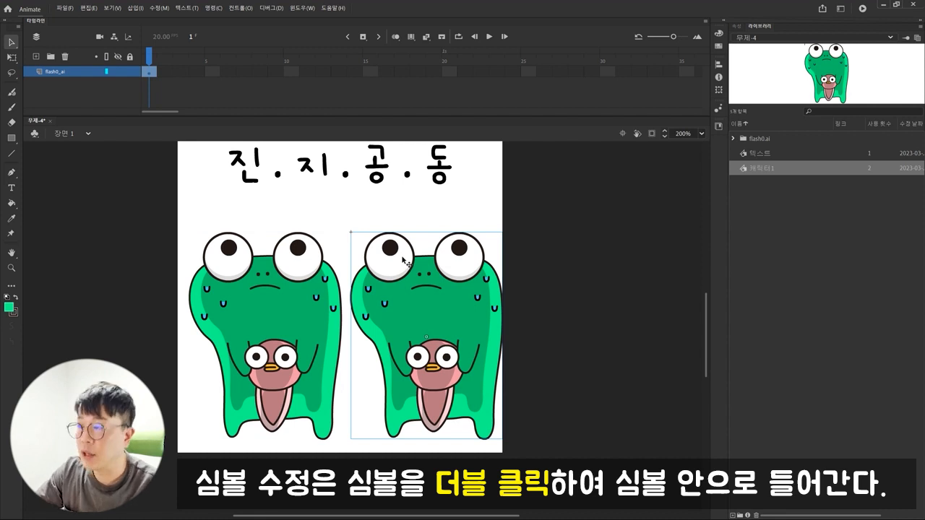
{"action": "key", "text": "Delete"}
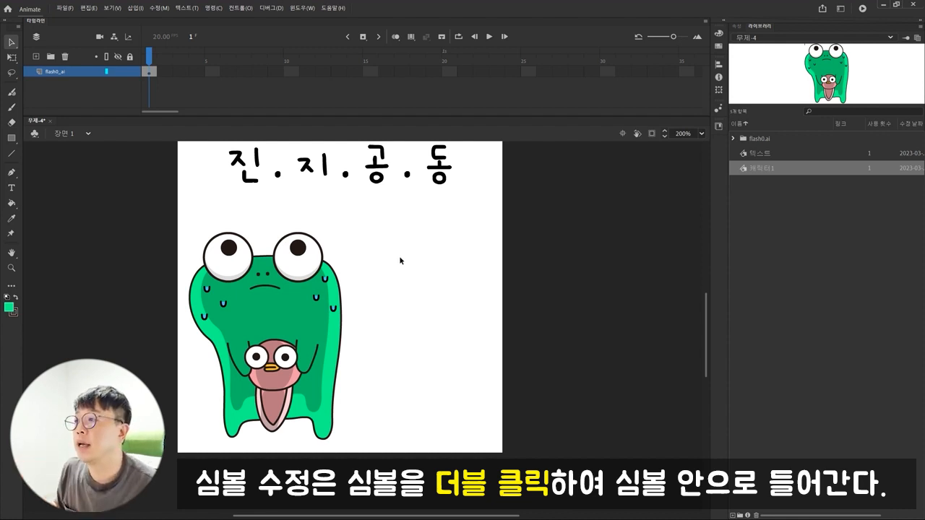
{"action": "left_click", "coordinate": [291, 325]}
{"action": "left_click_drag", "start_coordinate": [291, 325], "coordinate": [321, 303]}
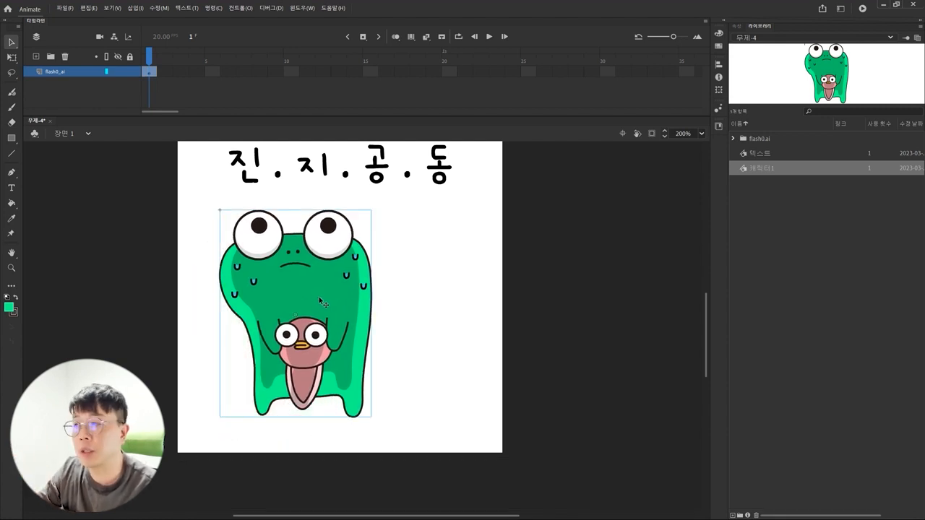
- Swap the frog instance's symbol for a duplicate of 캐릭터1 named 캐릭터2
{"action": "right_click", "coordinate": [318, 288]}
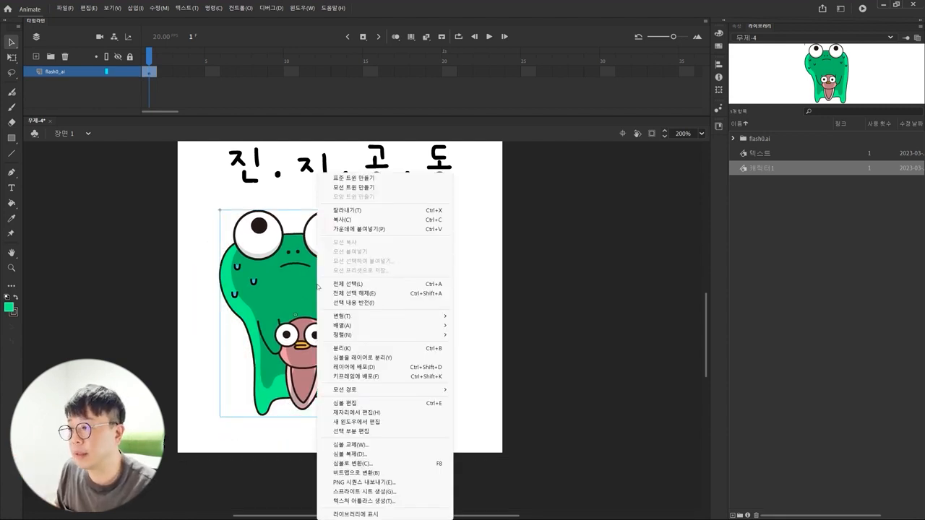
{"action": "left_click", "coordinate": [350, 444]}
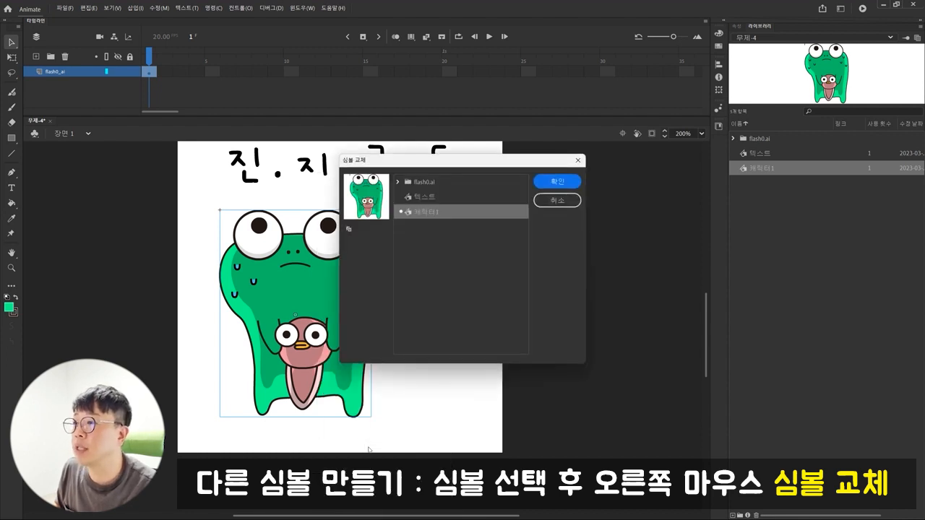
{"action": "left_click", "coordinate": [349, 230]}
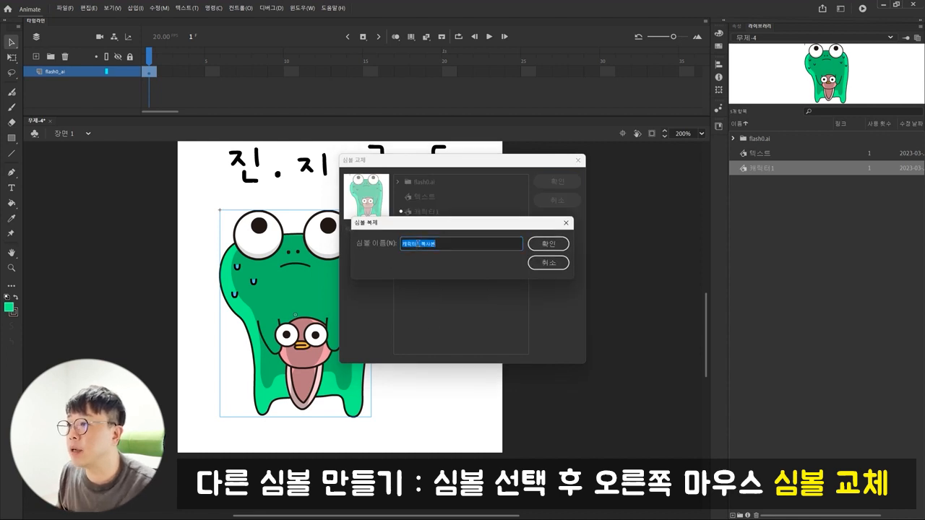
{"action": "left_click_drag", "start_coordinate": [417, 251], "coordinate": [453, 250]}
{"action": "type", "text": "2"}
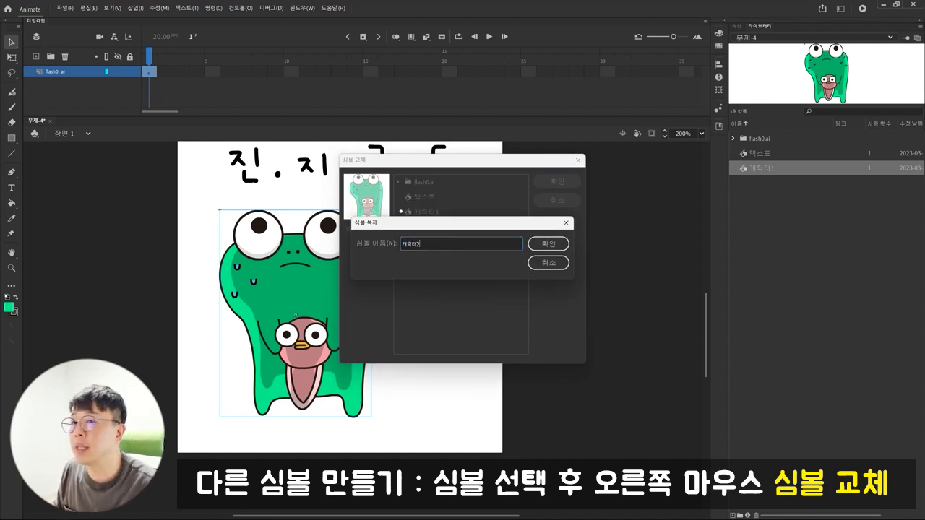
{"action": "left_click", "coordinate": [553, 245]}
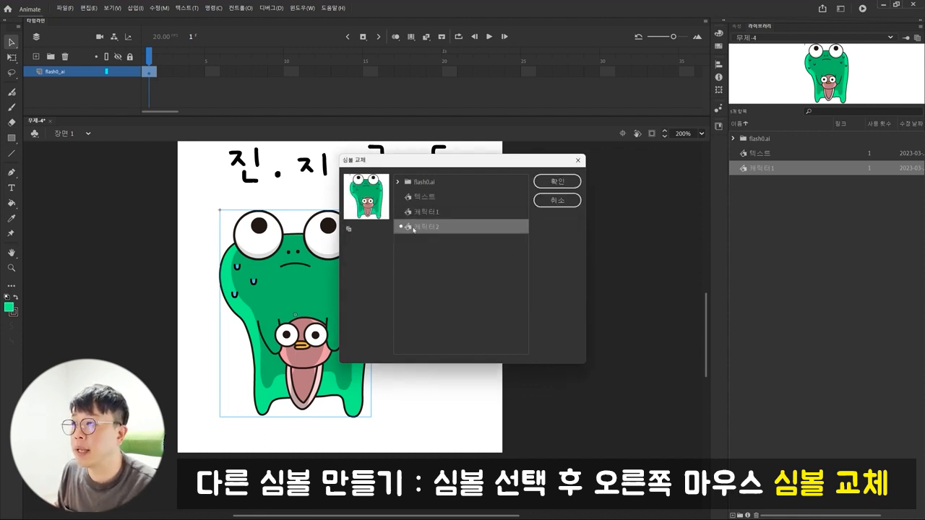
{"action": "left_click", "coordinate": [557, 182]}
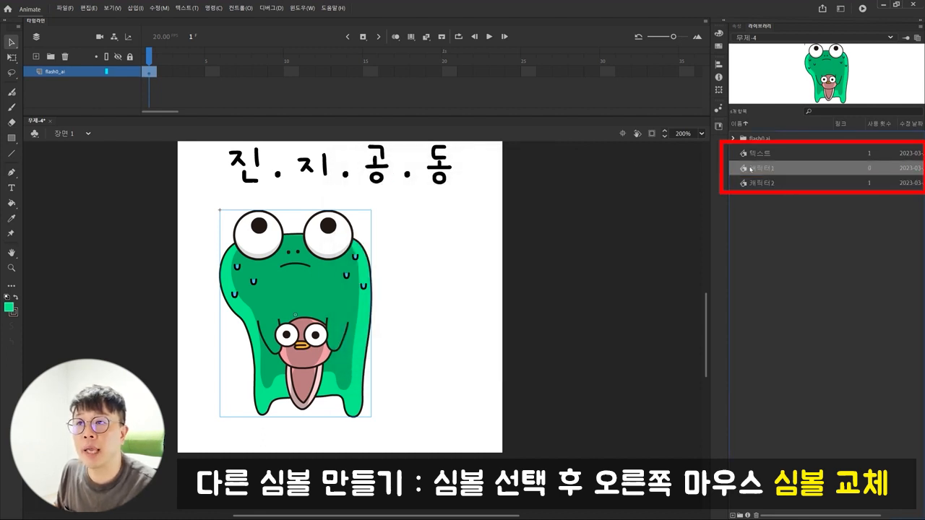
- Place a second 캐릭터2 instance on the stage beside the first frog and check which symbol each frog uses
{"action": "left_click", "coordinate": [755, 184]}
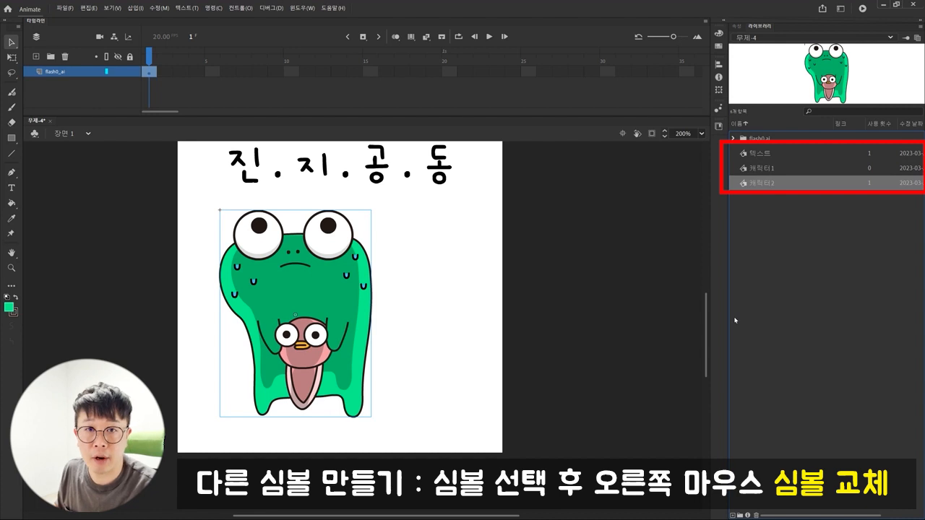
{"action": "left_click_drag", "start_coordinate": [744, 185], "coordinate": [484, 338]}
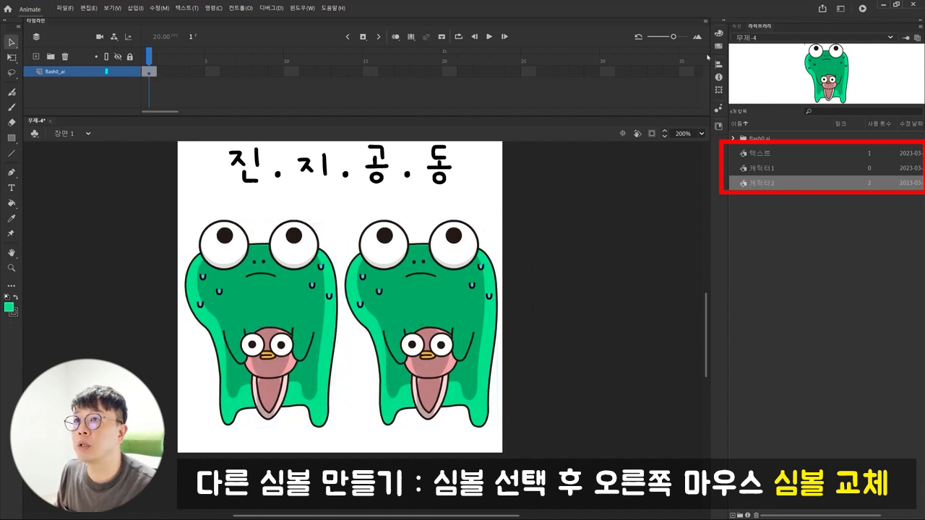
{"action": "left_click", "coordinate": [737, 26]}
{"action": "left_click", "coordinate": [268, 287]}
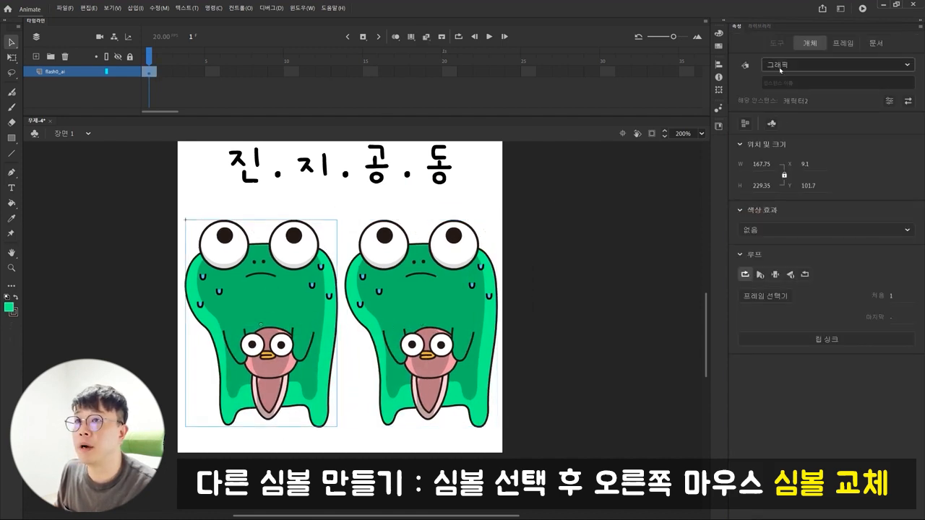
{"action": "left_click", "coordinate": [436, 279]}
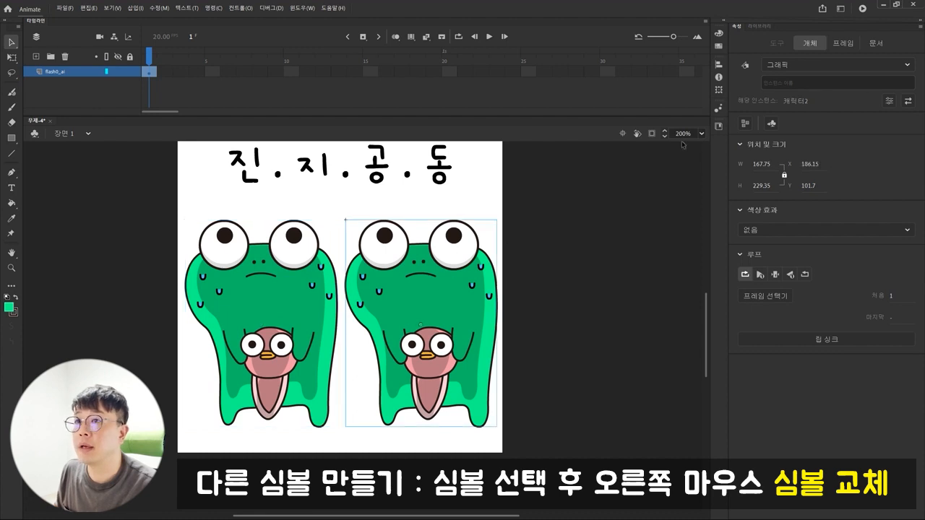
- Replace the left-hand frog with a 캐릭터1 instance from the library and check which symbol each frog uses
{"action": "left_click", "coordinate": [289, 307]}
{"action": "key", "text": "Delete"}
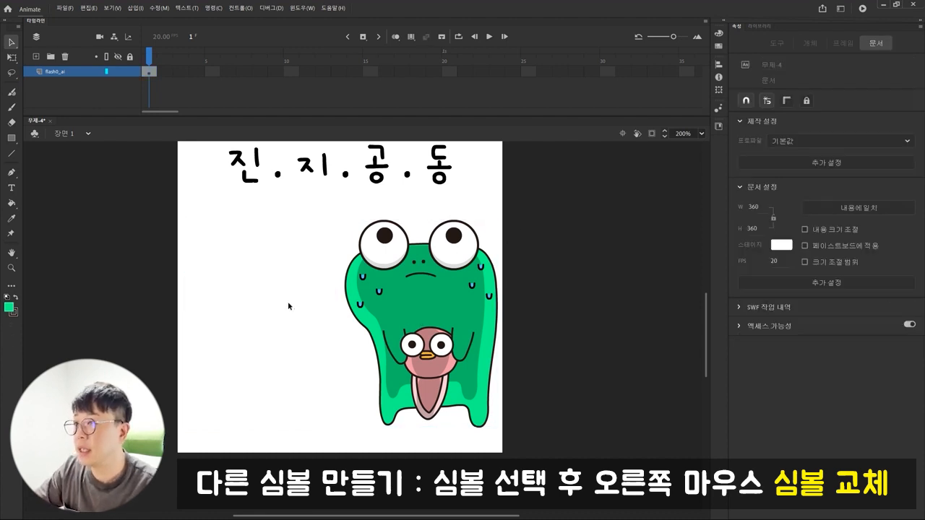
{"action": "left_click", "coordinate": [760, 26]}
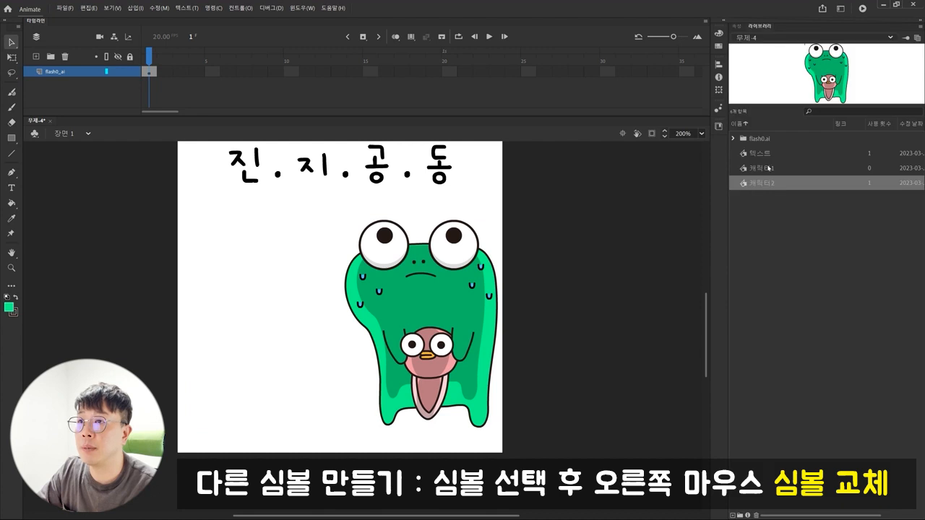
{"action": "left_click_drag", "start_coordinate": [254, 286], "coordinate": [281, 315]}
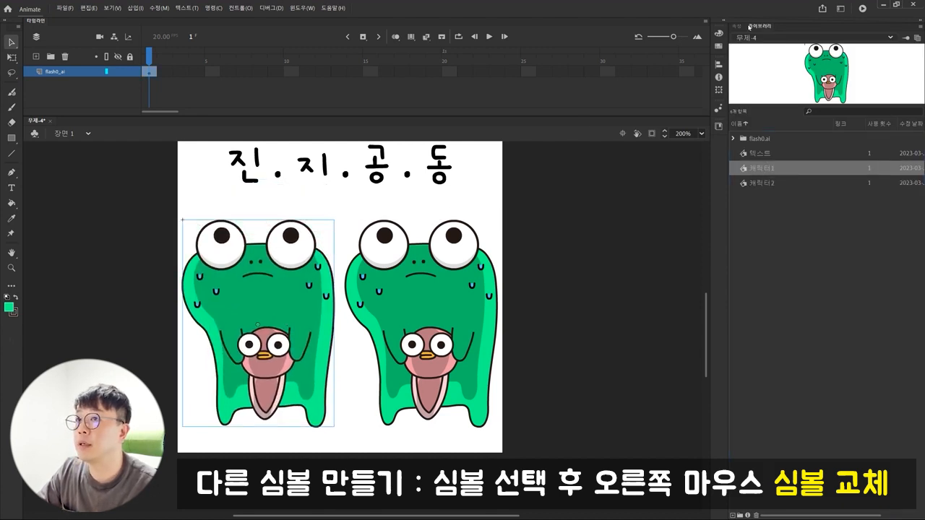
{"action": "left_click", "coordinate": [736, 26]}
{"action": "left_click", "coordinate": [249, 279]}
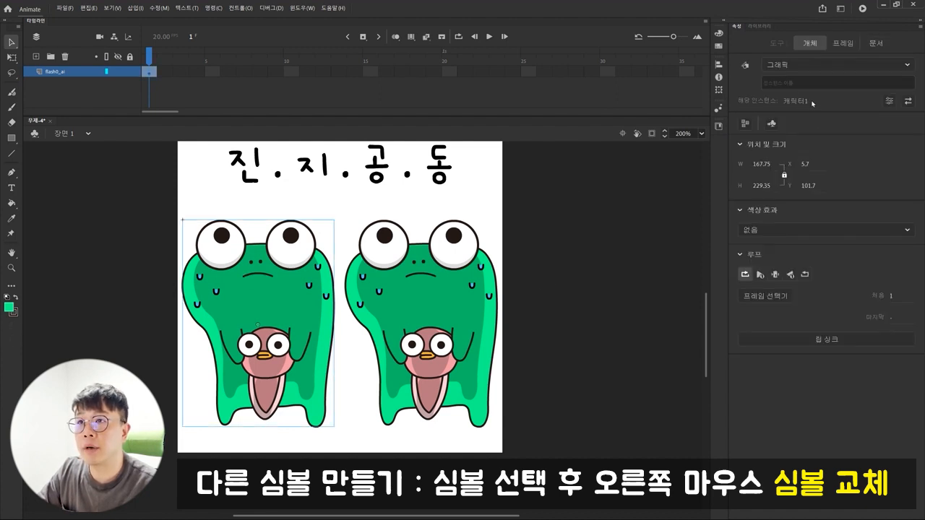
{"action": "left_click", "coordinate": [420, 247]}
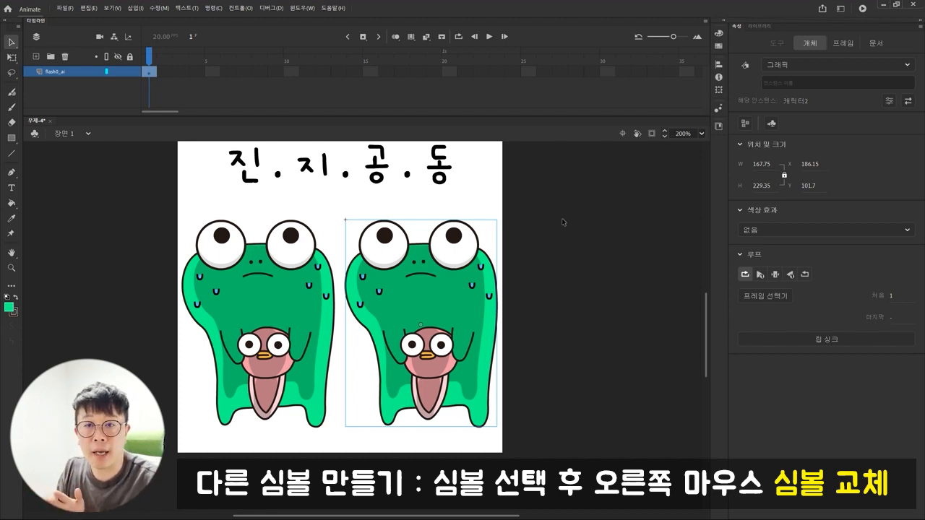
- Edit 캐릭터1 in place, moving both frog pupils down and left to about X 24.7, Y 18.35, and return to the main scene
{"action": "double_click", "coordinate": [304, 296]}
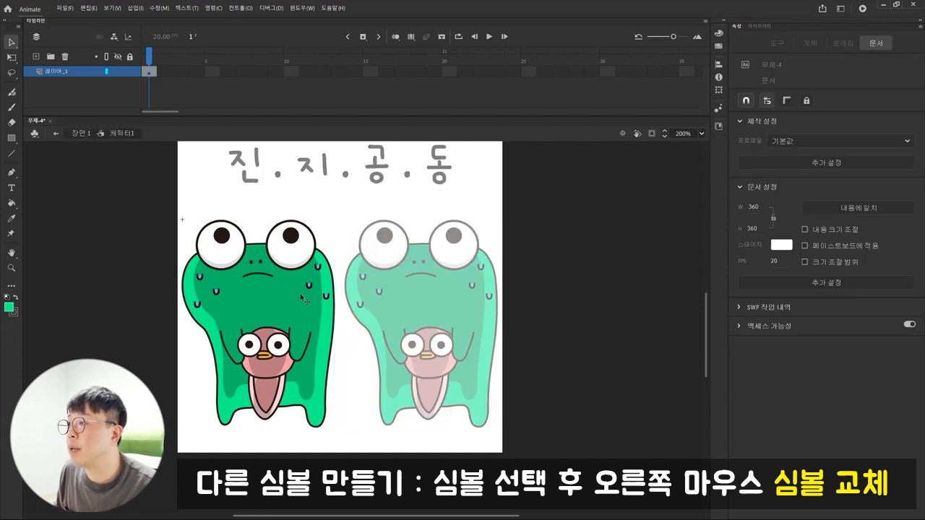
{"action": "left_click", "coordinate": [226, 235]}
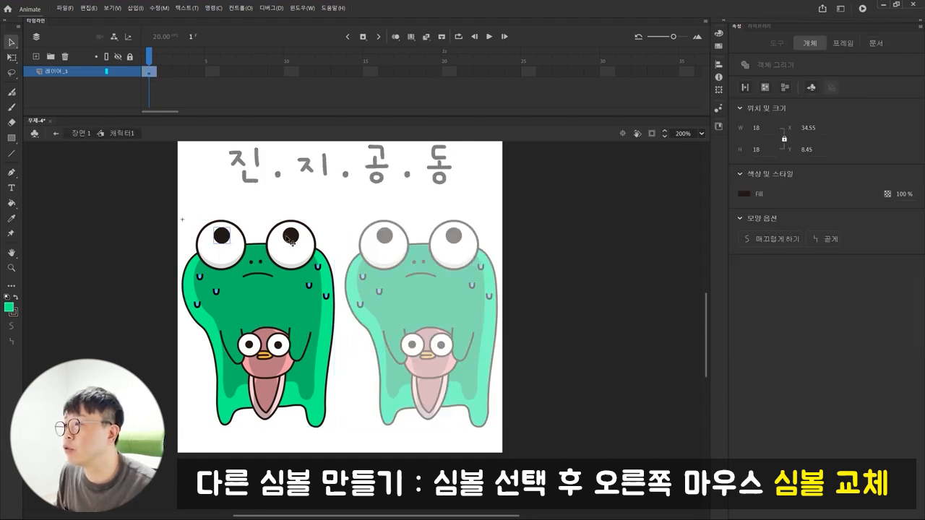
{"action": "left_click", "coordinate": [289, 237], "text": "shift"}
{"action": "left_click_drag", "start_coordinate": [292, 241], "coordinate": [284, 246]}
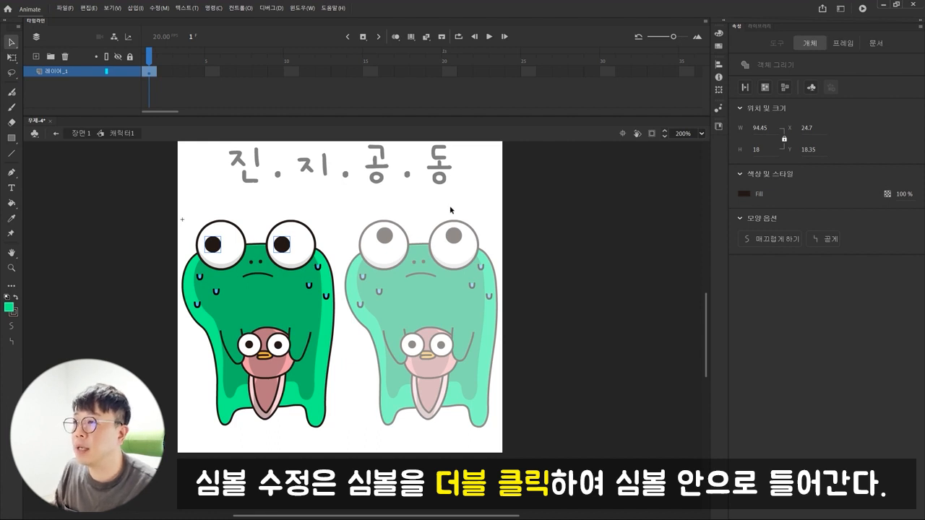
{"action": "double_click", "coordinate": [481, 201]}
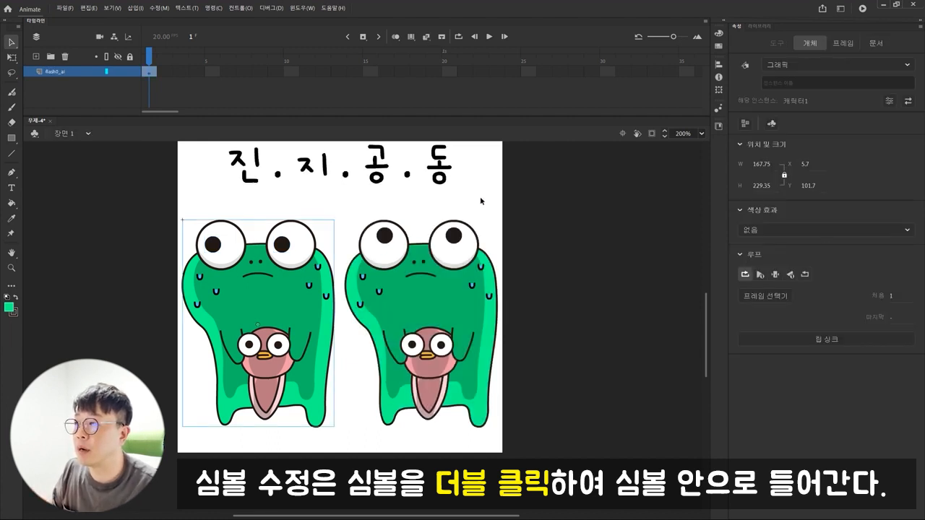
- Open 캐릭터2 for in-place editing and move both of the frog's pupils down and toward the right of the eyes
{"action": "left_click", "coordinate": [463, 256]}
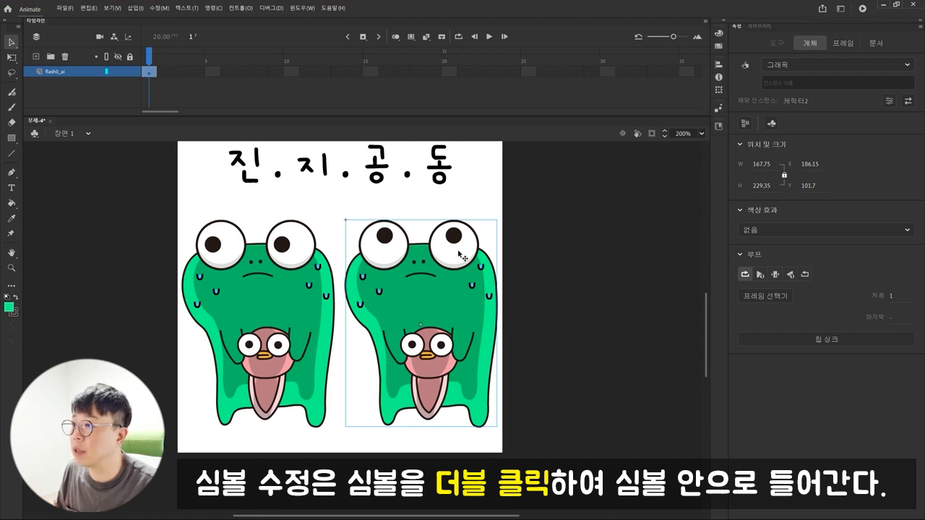
{"action": "double_click", "coordinate": [463, 256]}
{"action": "left_click", "coordinate": [391, 238]}
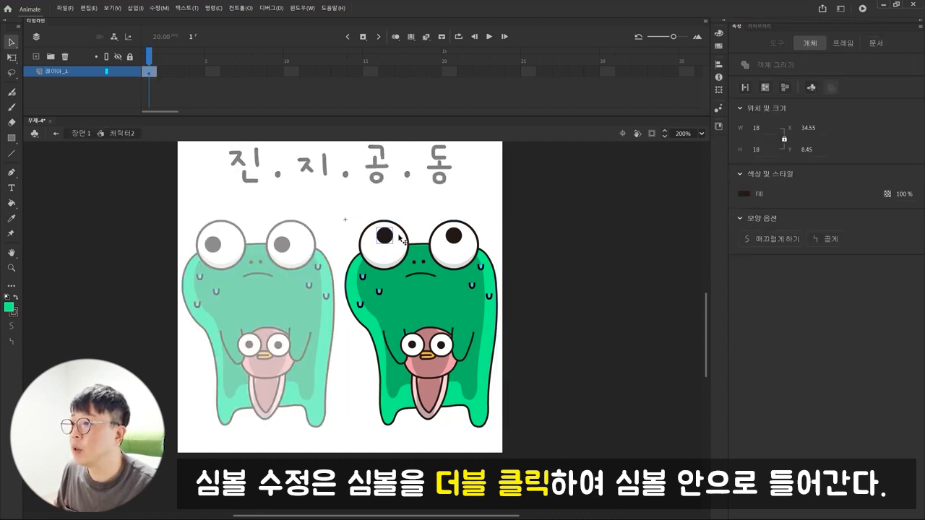
{"action": "double_click", "coordinate": [454, 237]}
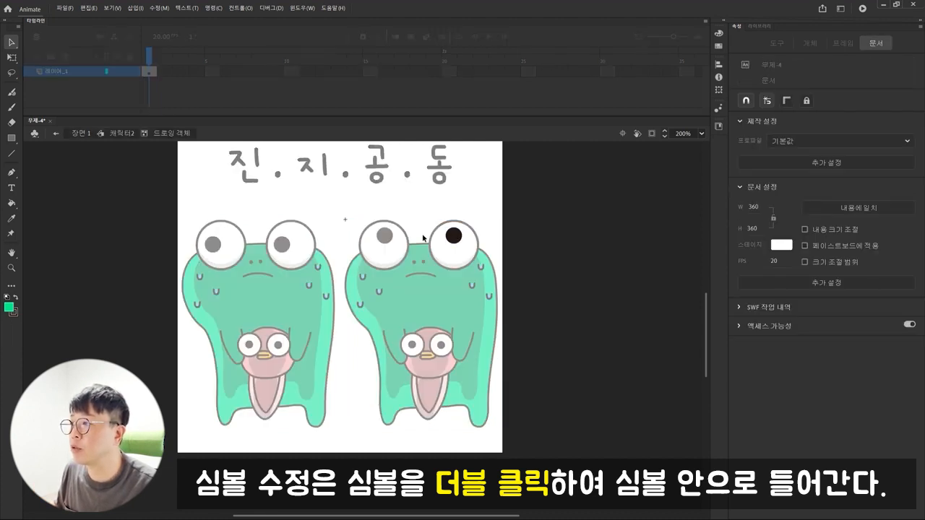
{"action": "left_click", "coordinate": [123, 133]}
{"action": "left_click", "coordinate": [391, 239], "text": "shift"}
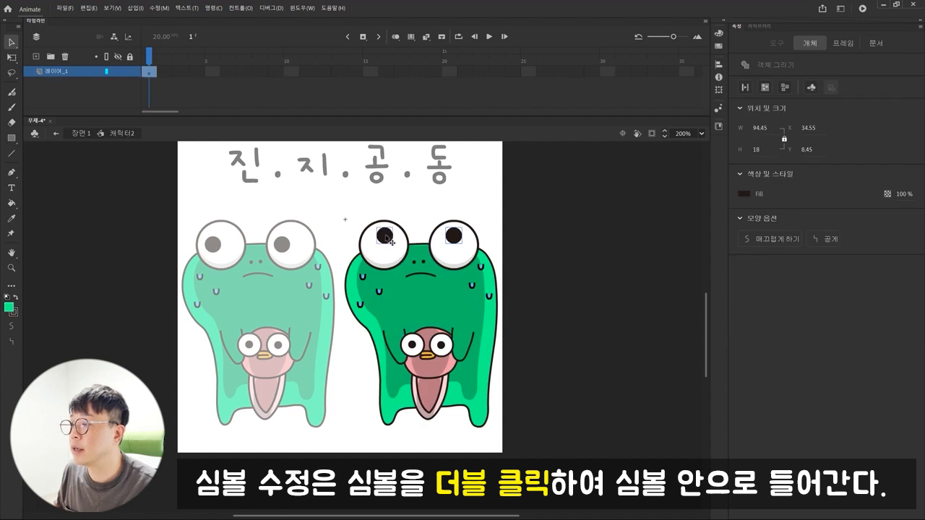
{"action": "left_click_drag", "start_coordinate": [391, 242], "coordinate": [396, 247]}
- Break apart both eye groups of the small bird inside 캐릭터2
{"action": "left_click", "coordinate": [418, 349]}
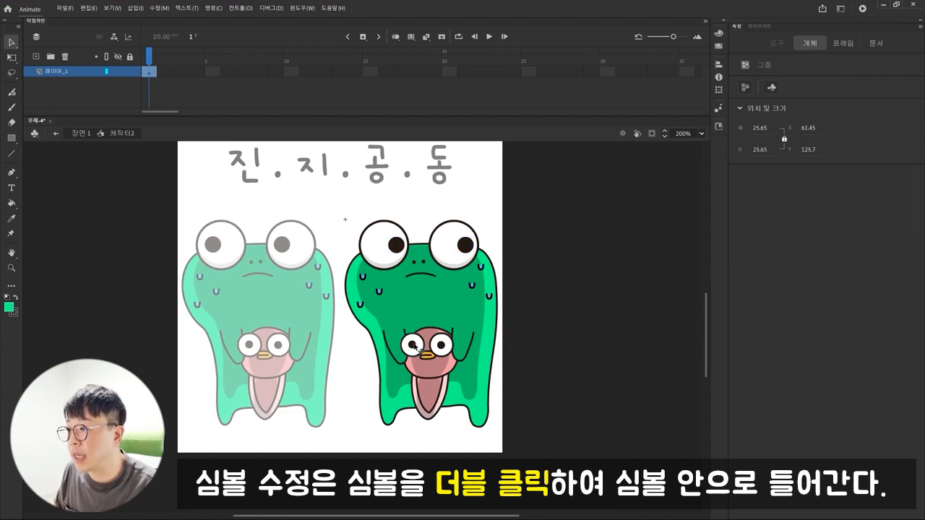
{"action": "left_click", "coordinate": [443, 348]}
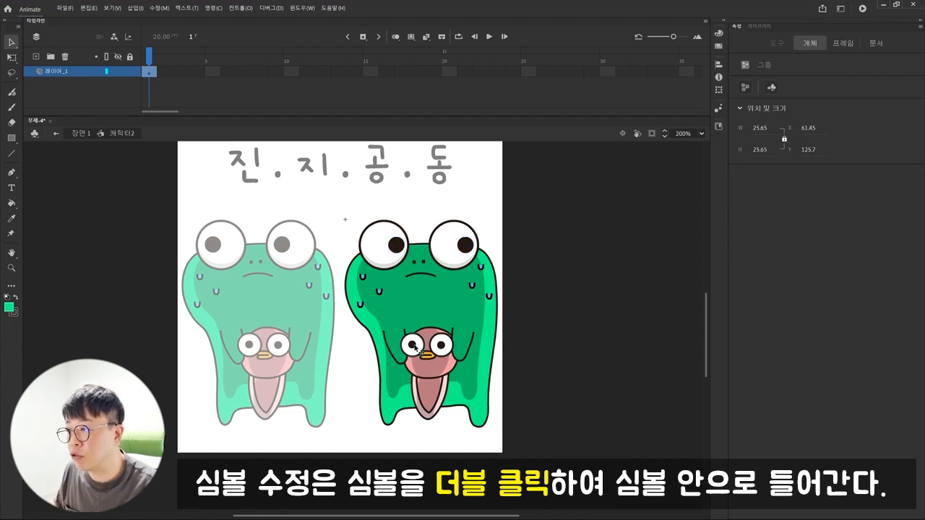
{"action": "key", "text": "ctrl+b"}
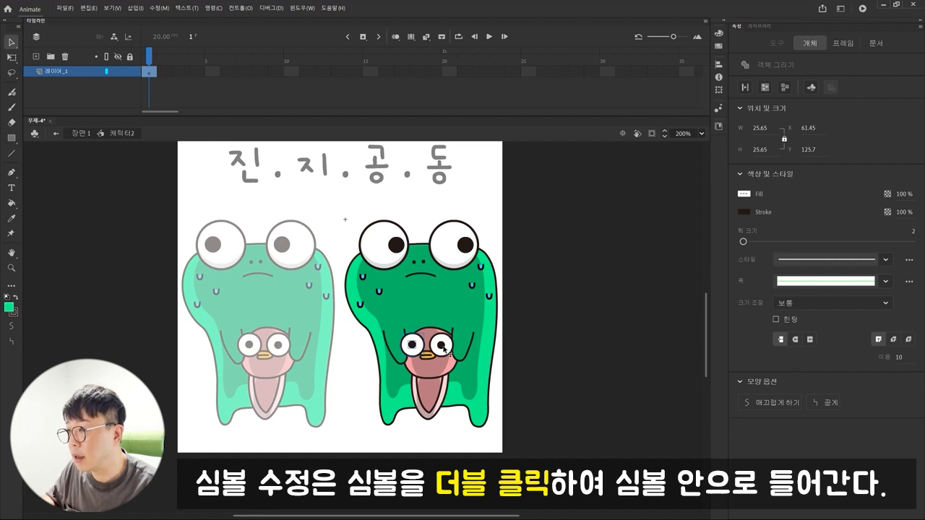
{"action": "left_click", "coordinate": [443, 348]}
{"action": "key", "text": "ctrl+b"}
{"action": "left_click", "coordinate": [519, 349]}
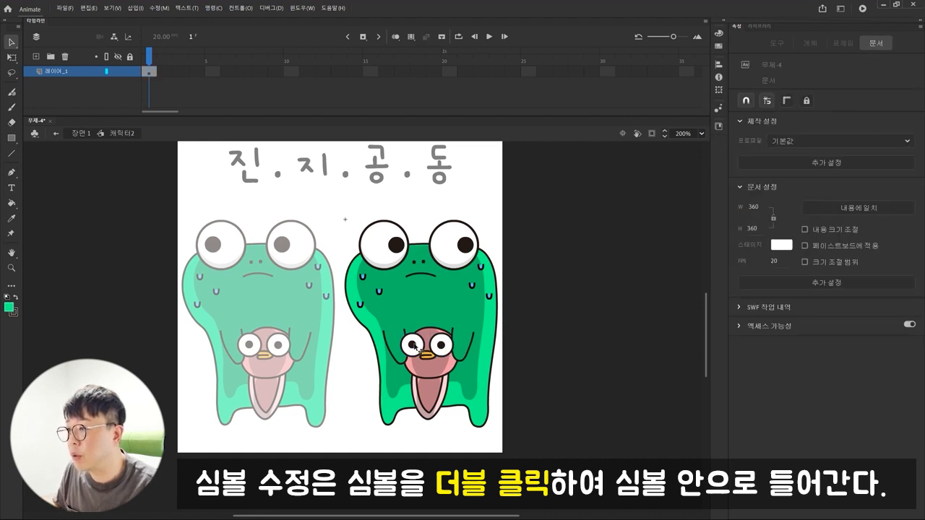
- Nudge both of the small bird's pupils to the right in 캐릭터2 and return to the main scene
{"action": "left_click", "coordinate": [419, 349]}
{"action": "left_click", "coordinate": [444, 350]}
{"action": "key", "text": "Right"}
{"action": "key", "text": "Right"}
{"action": "key", "text": "Right"}
{"action": "key", "text": "Right"}
{"action": "key", "text": "Right"}
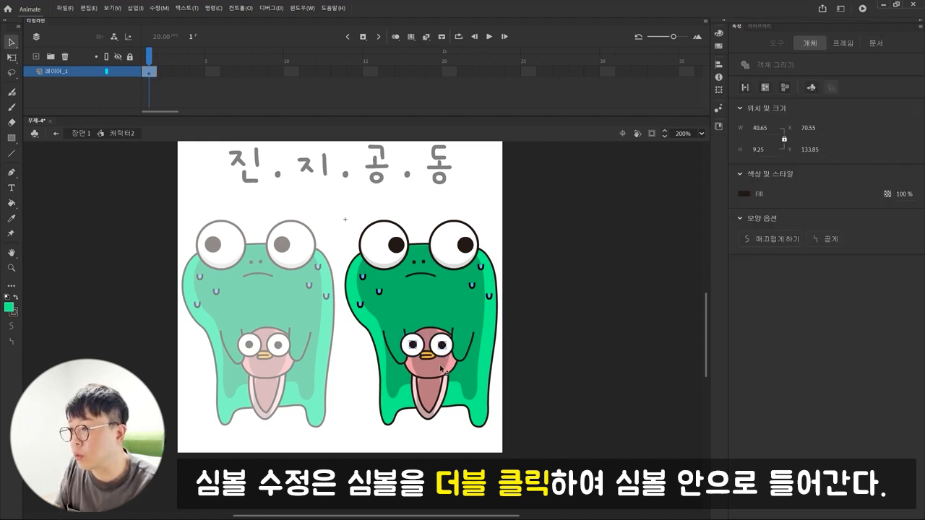
{"action": "left_click", "coordinate": [537, 363]}
{"action": "double_click", "coordinate": [488, 203]}
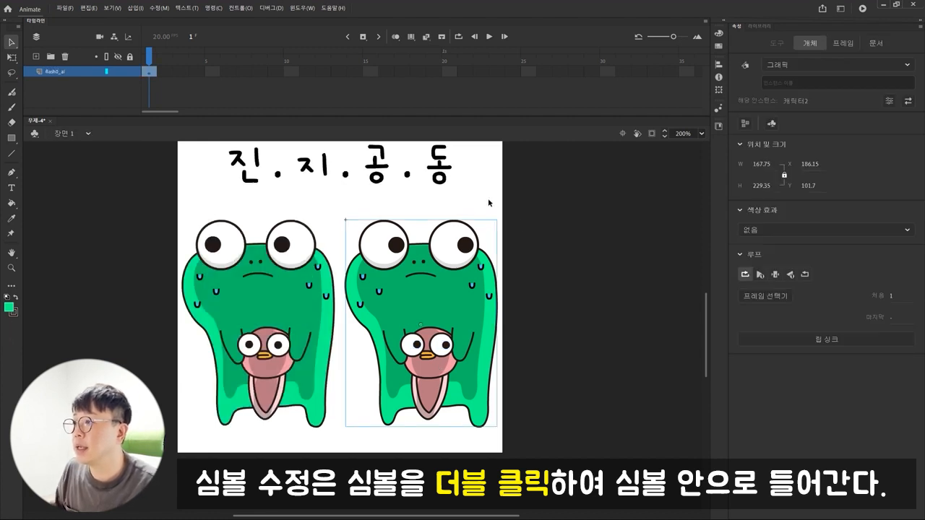
- Edit 캐릭터1 in place, breaking apart the small bird's eyes and nudging both pupils left to X 66.05, and return to the main scene
{"action": "left_click", "coordinate": [264, 304]}
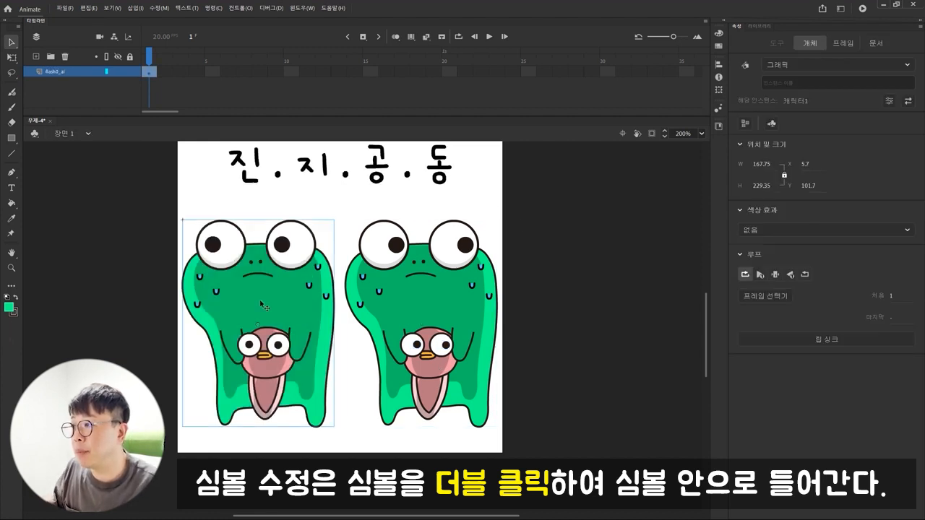
{"action": "double_click", "coordinate": [282, 354]}
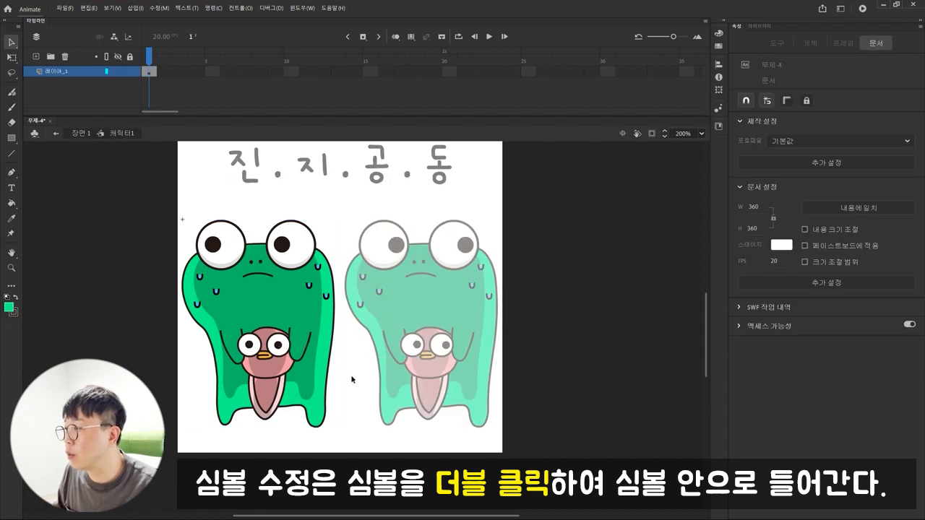
{"action": "left_click", "coordinate": [254, 352]}
{"action": "left_click", "coordinate": [277, 347]}
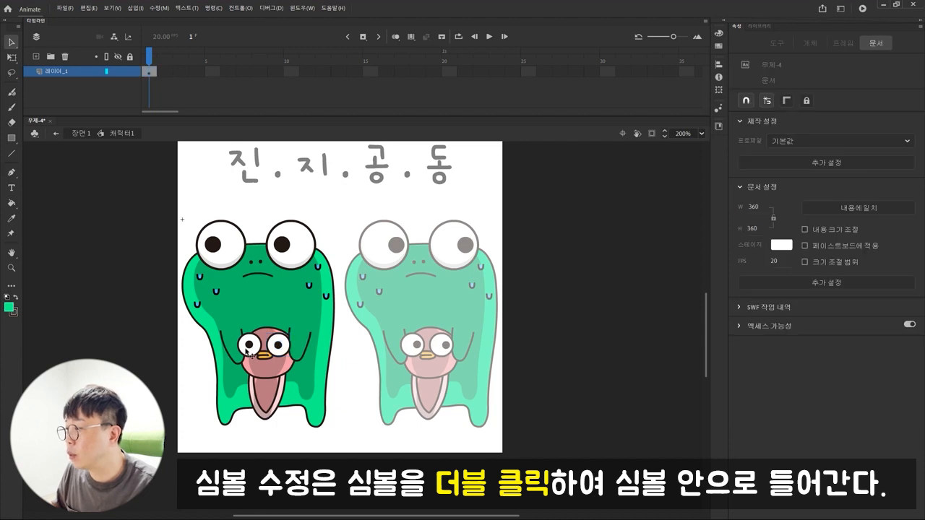
{"action": "left_click", "coordinate": [306, 370]}
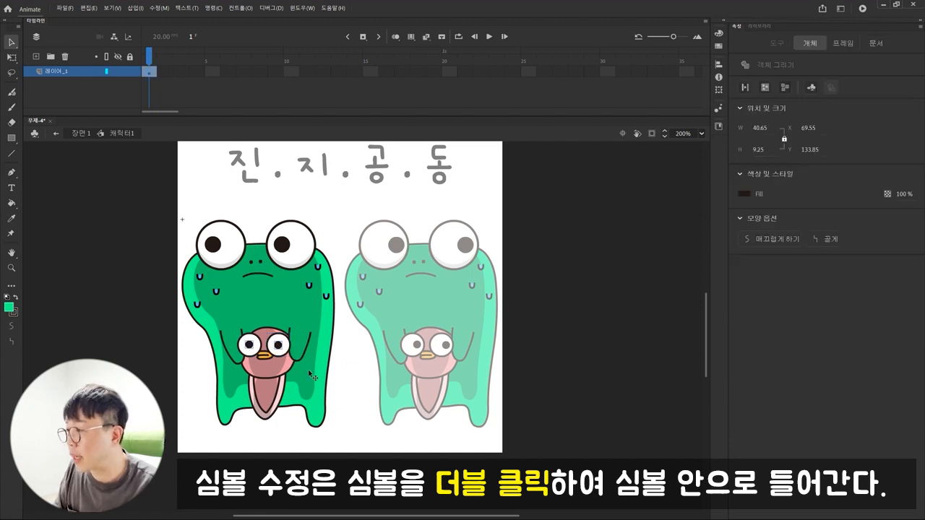
{"action": "key", "text": "Left"}
{"action": "key", "text": "Left"}
{"action": "key", "text": "Left"}
{"action": "key", "text": "Left"}
{"action": "key", "text": "Left"}
{"action": "key", "text": "Left"}
{"action": "key", "text": "Left"}
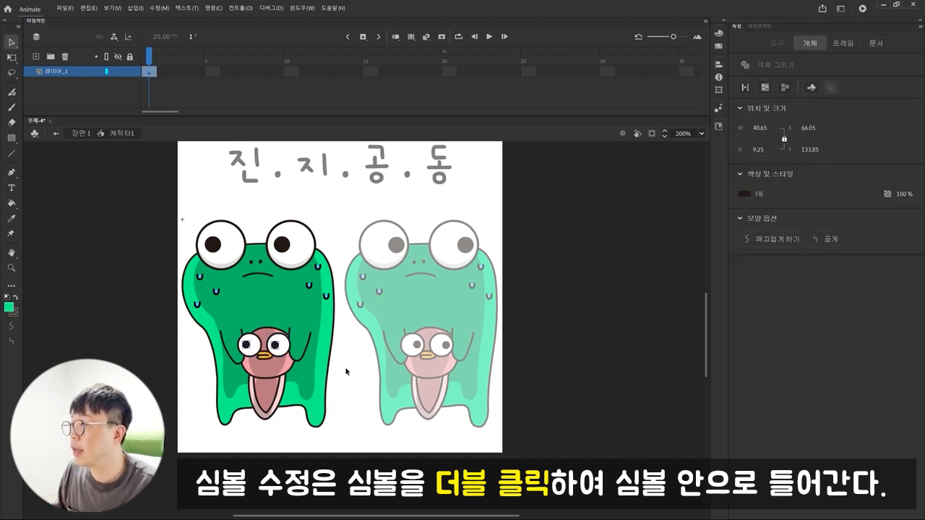
{"action": "double_click", "coordinate": [346, 368]}
{"action": "left_click", "coordinate": [471, 205]}
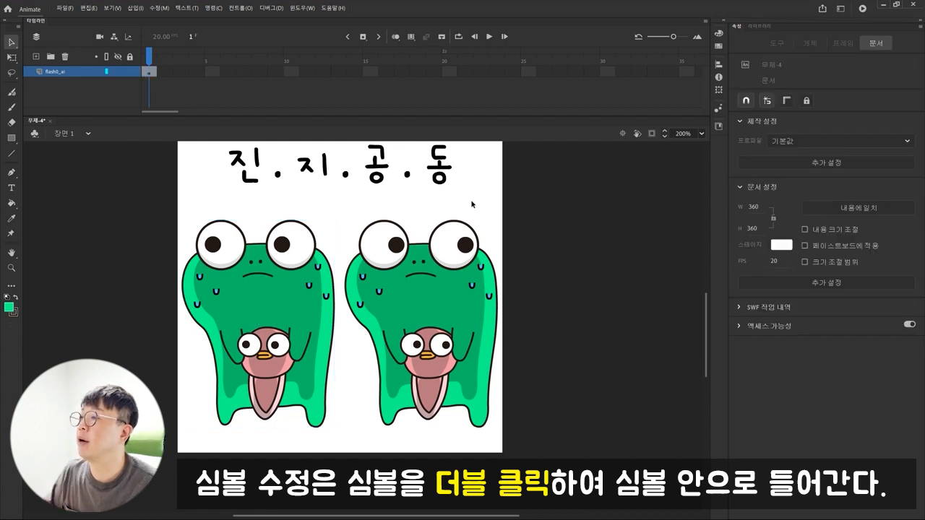
{"action": "left_click", "coordinate": [302, 309]}
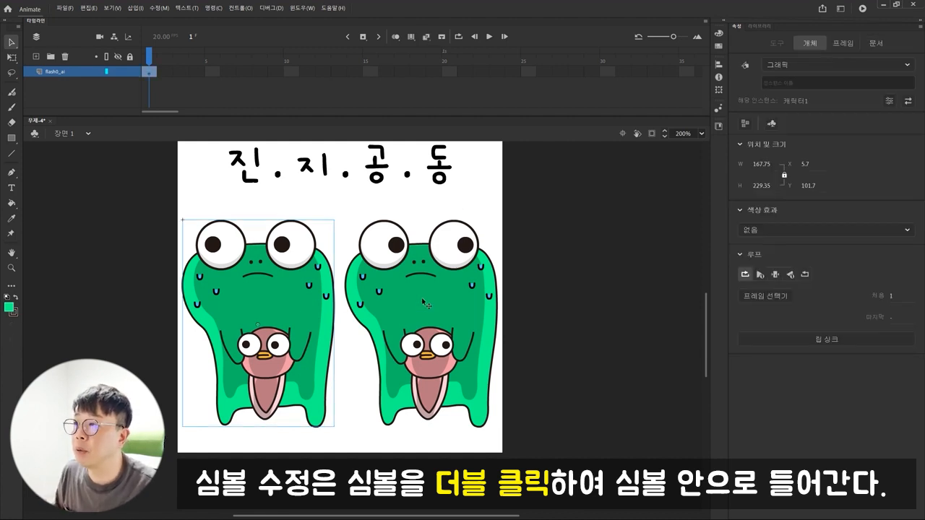
{"action": "left_click", "coordinate": [425, 305]}
{"action": "left_click", "coordinate": [294, 304]}
{"action": "left_click", "coordinate": [424, 302]}
{"action": "left_click", "coordinate": [269, 308]}
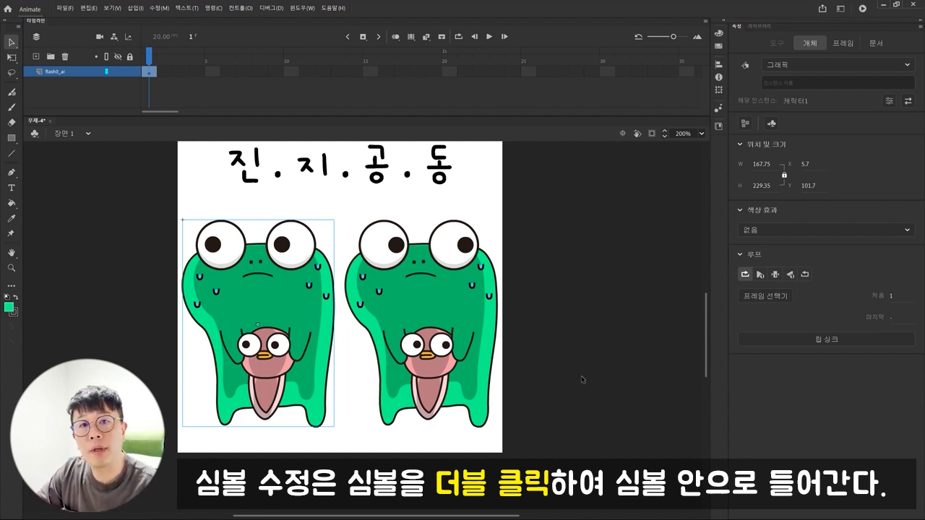
- Delete both frogs and the title text from the stage and rename the layer 캐릭터
{"action": "left_click_drag", "start_coordinate": [576, 402], "coordinate": [173, 143]}
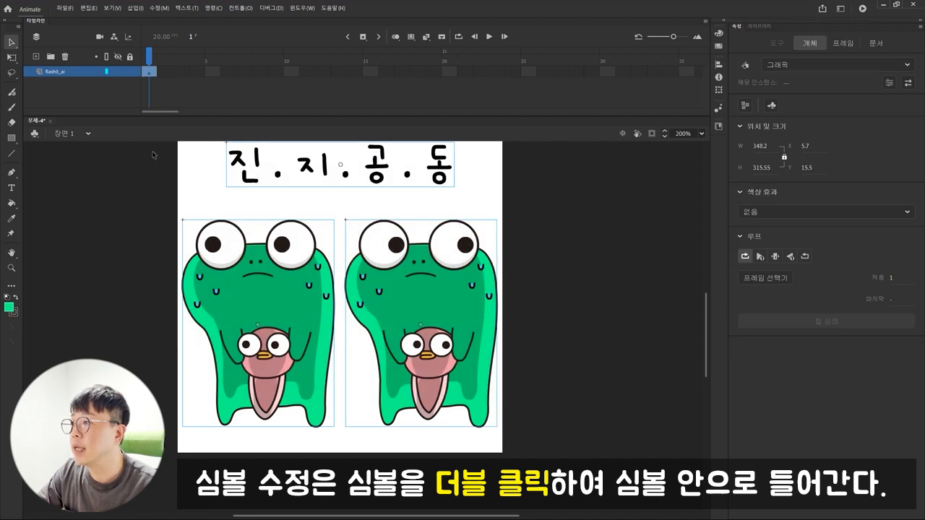
{"action": "key", "text": "Delete"}
{"action": "double_click", "coordinate": [58, 70]}
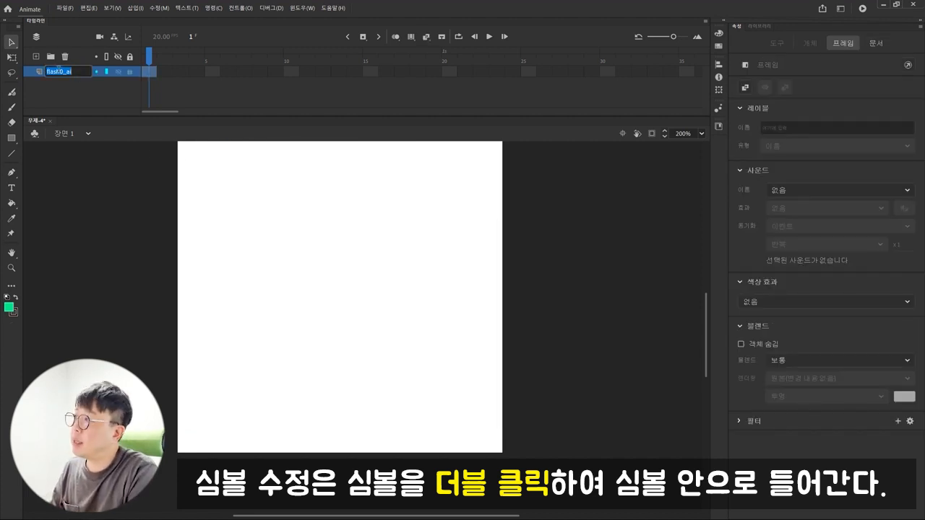
{"action": "type", "text": "캐릭터"}
{"action": "key", "text": "Return"}
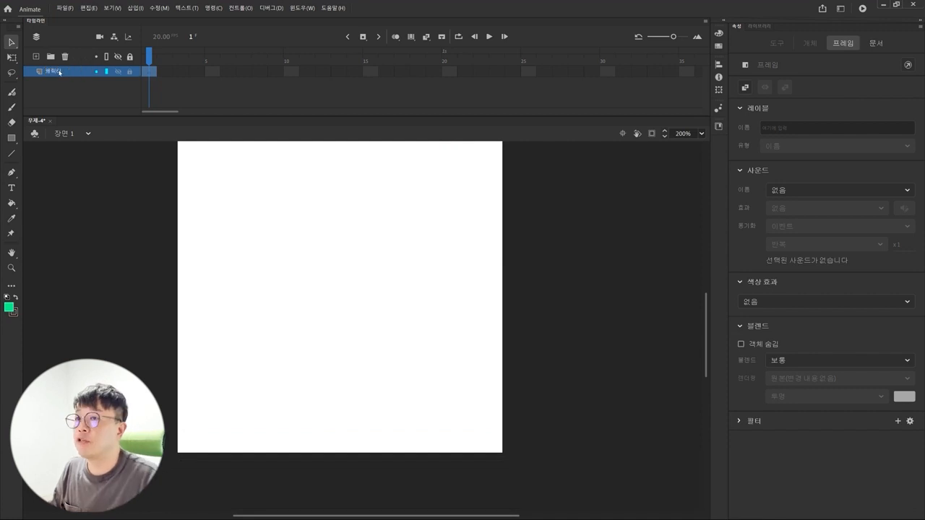
- Place the 캐릭터1 symbol on frame 1 of the 캐릭터 layer and center it horizontally and vertically on the stage
{"action": "left_click", "coordinate": [760, 27]}
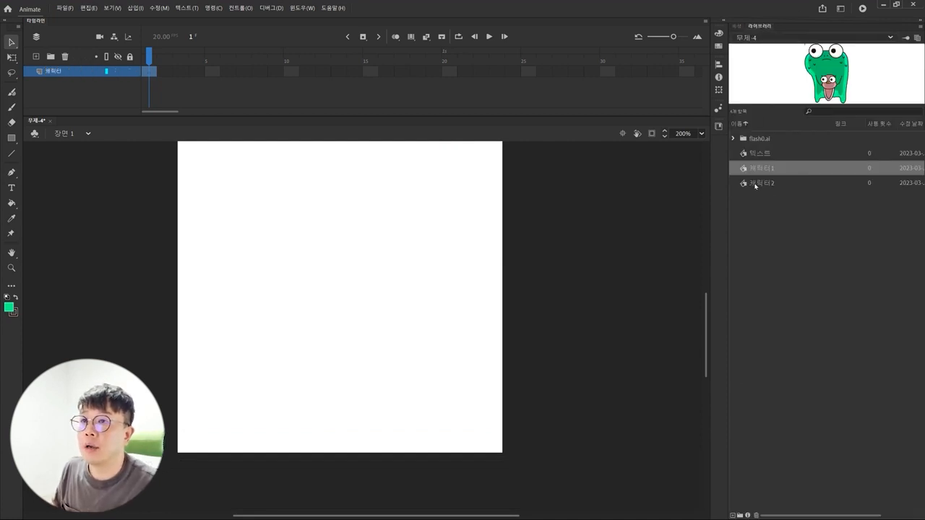
{"action": "left_click_drag", "start_coordinate": [702, 176], "coordinate": [336, 311]}
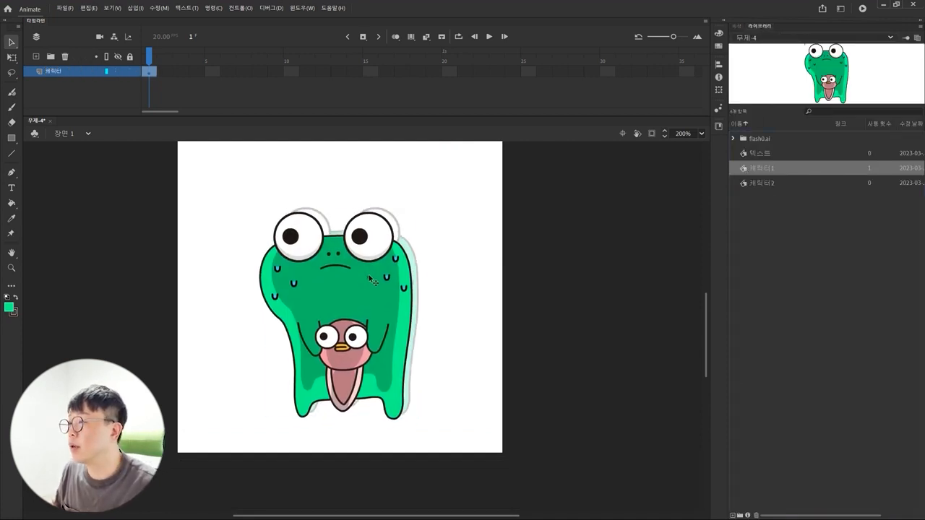
{"action": "left_click", "coordinate": [718, 64]}
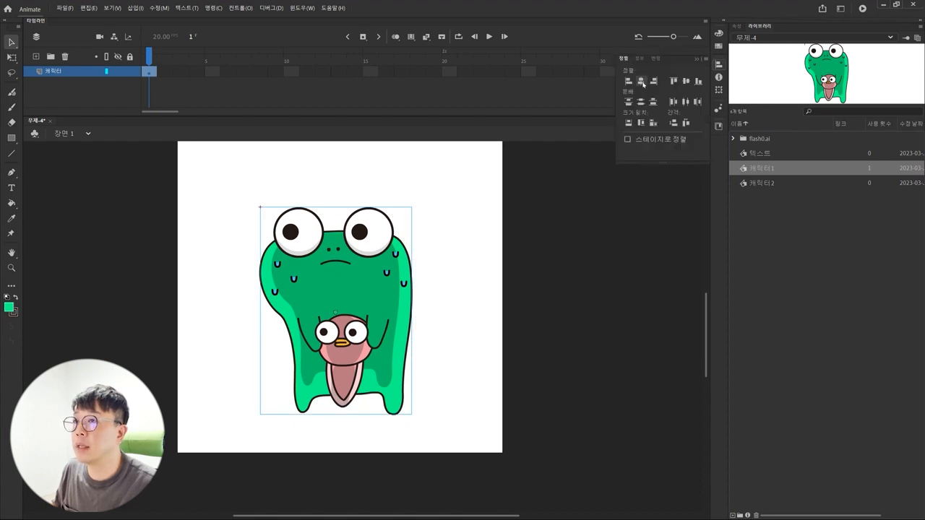
{"action": "left_click", "coordinate": [642, 82]}
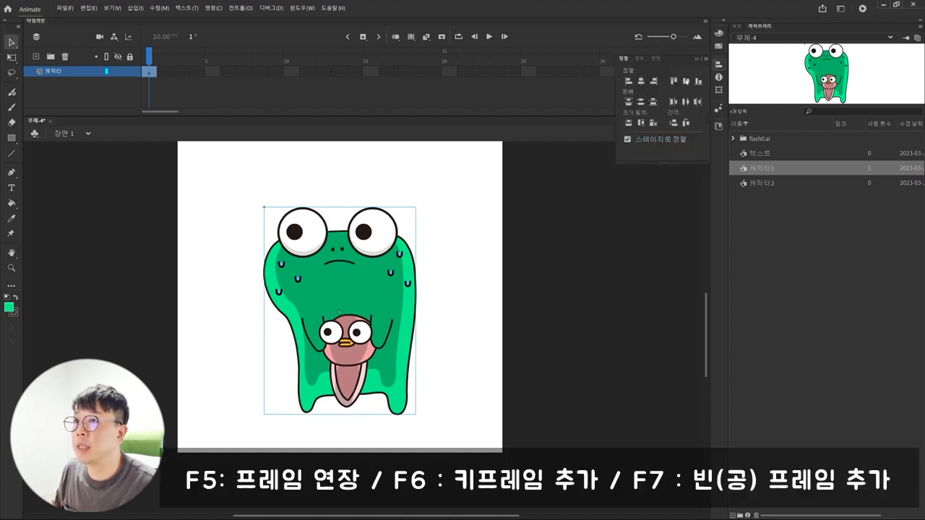
{"action": "left_click", "coordinate": [686, 82]}
{"action": "left_click", "coordinate": [167, 92]}
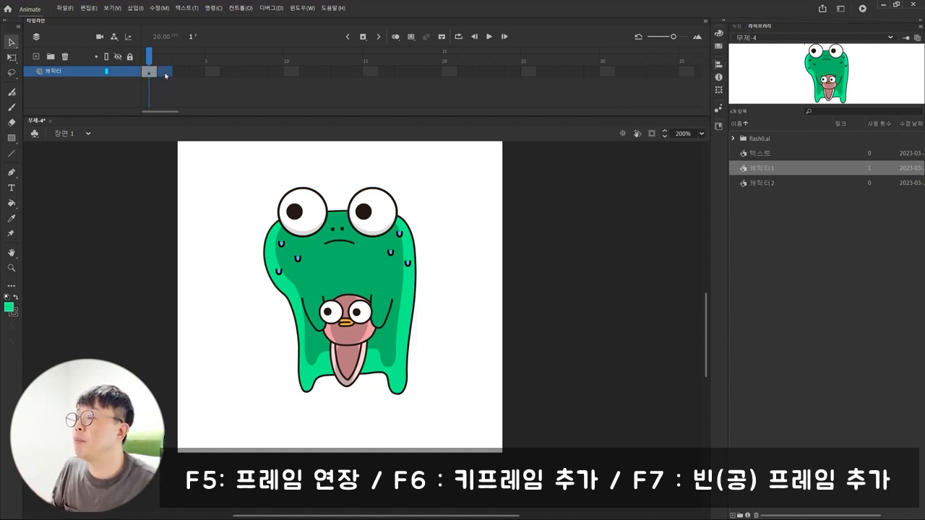
- Insert a blank keyframe at frame 3 and place the 캐릭터2 symbol there, centered horizontally and vertically on the stage
{"action": "left_click", "coordinate": [181, 72]}
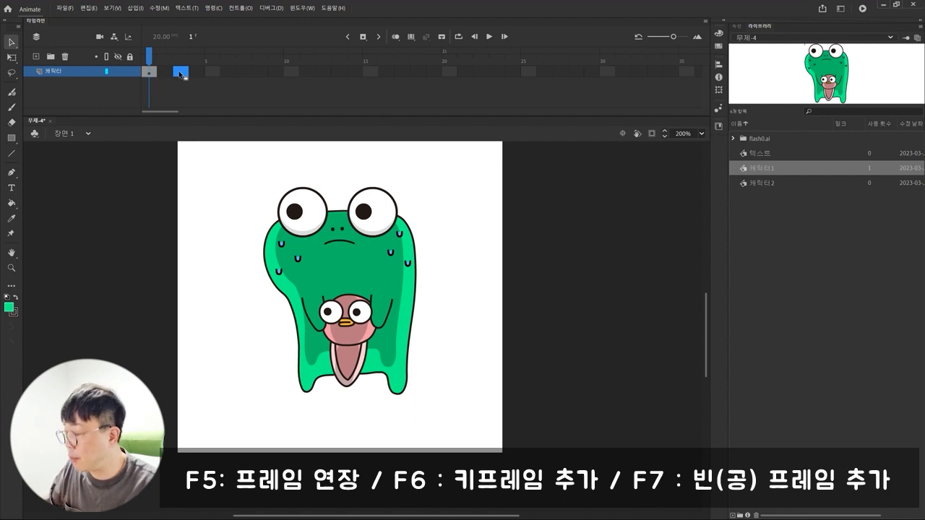
{"action": "key", "text": "F7"}
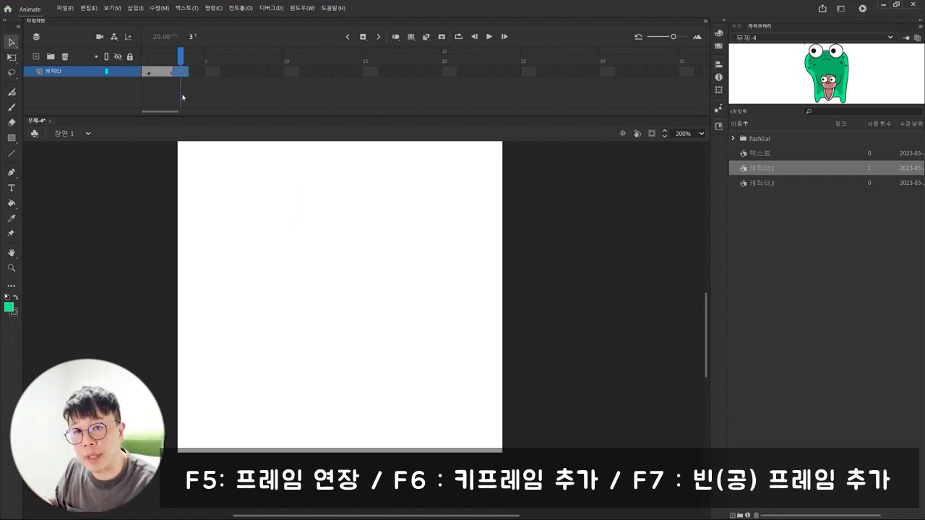
{"action": "left_click_drag", "start_coordinate": [745, 186], "coordinate": [329, 270]}
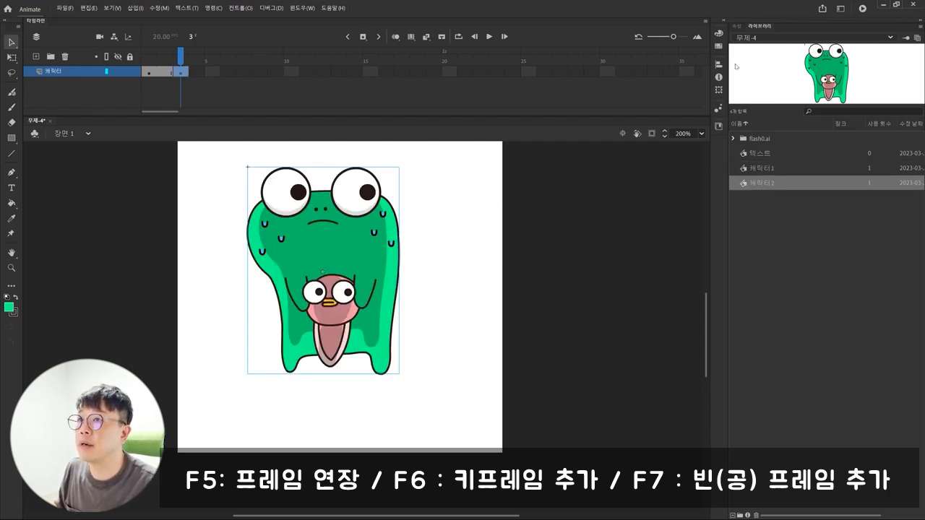
{"action": "left_click", "coordinate": [719, 65]}
{"action": "left_click", "coordinate": [649, 81]}
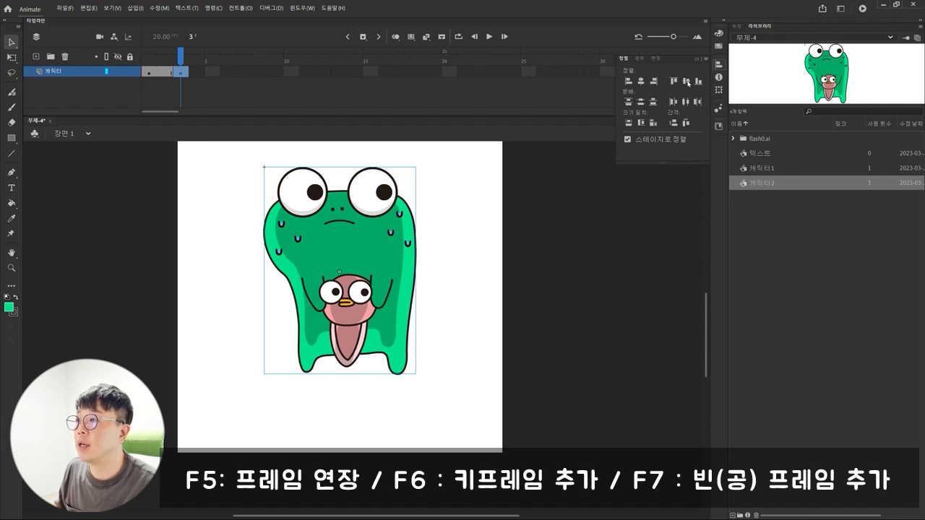
{"action": "left_click", "coordinate": [687, 83]}
- Extend the 캐릭터2 pose through frame 4 and return the playhead to frame 1
{"action": "left_click", "coordinate": [179, 56]}
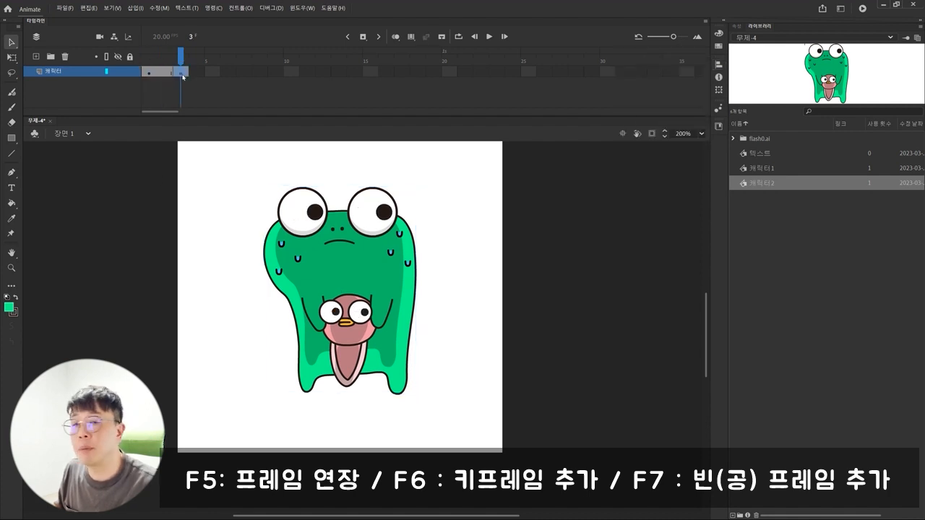
{"action": "left_click", "coordinate": [182, 74]}
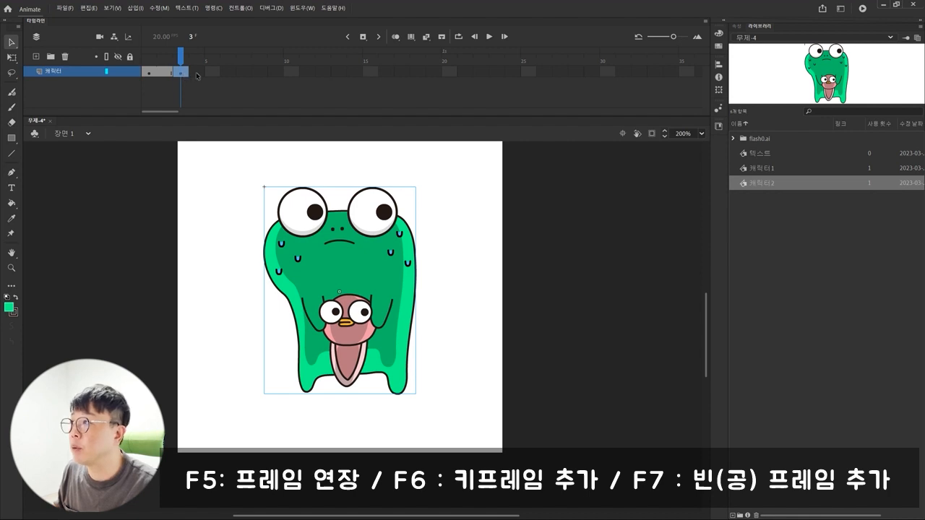
{"action": "left_click", "coordinate": [197, 73]}
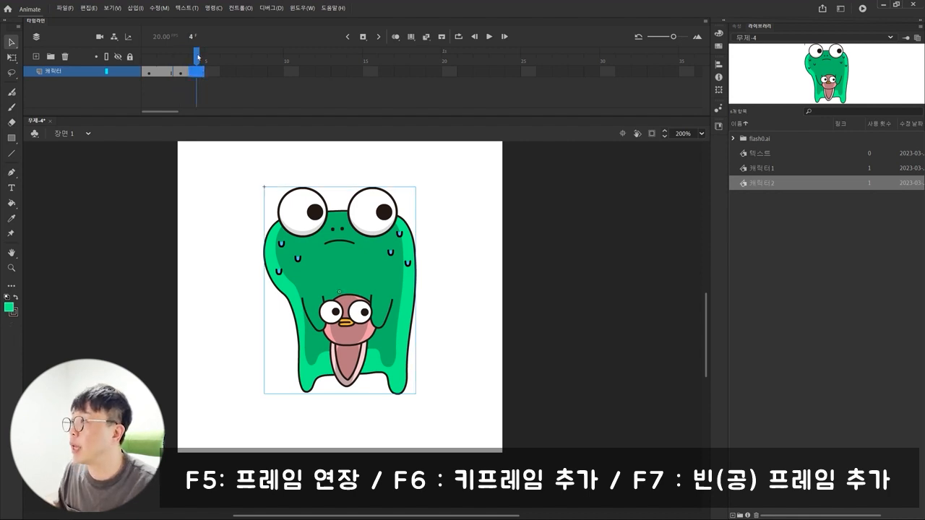
{"action": "left_click_drag", "start_coordinate": [181, 60], "coordinate": [147, 64]}
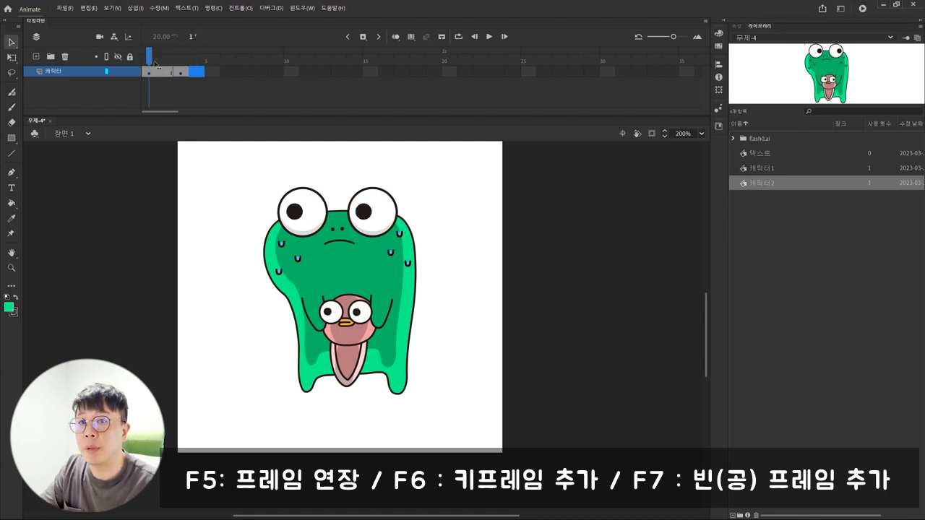
{"action": "left_click", "coordinate": [262, 177]}
- Nudge the first frog pose slightly left and the second frog pose slightly right
{"action": "left_click", "coordinate": [312, 272]}
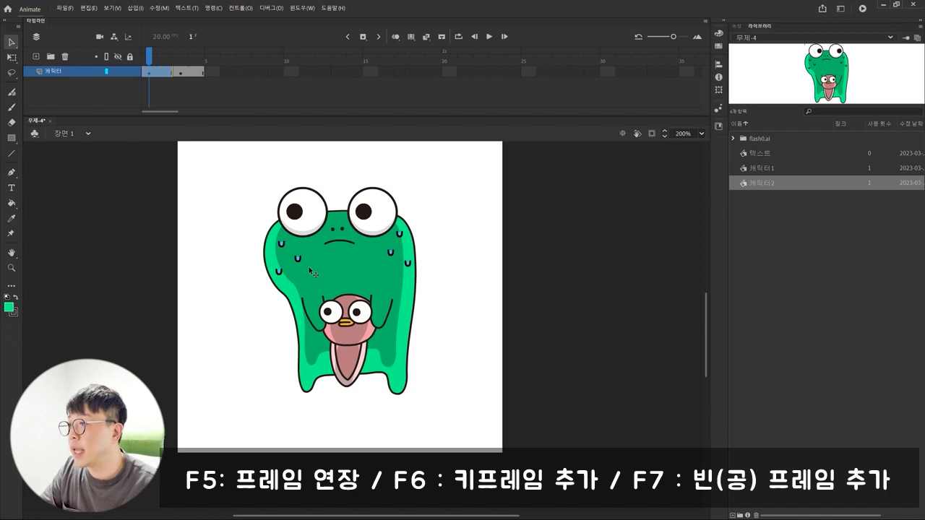
{"action": "key", "text": "Left"}
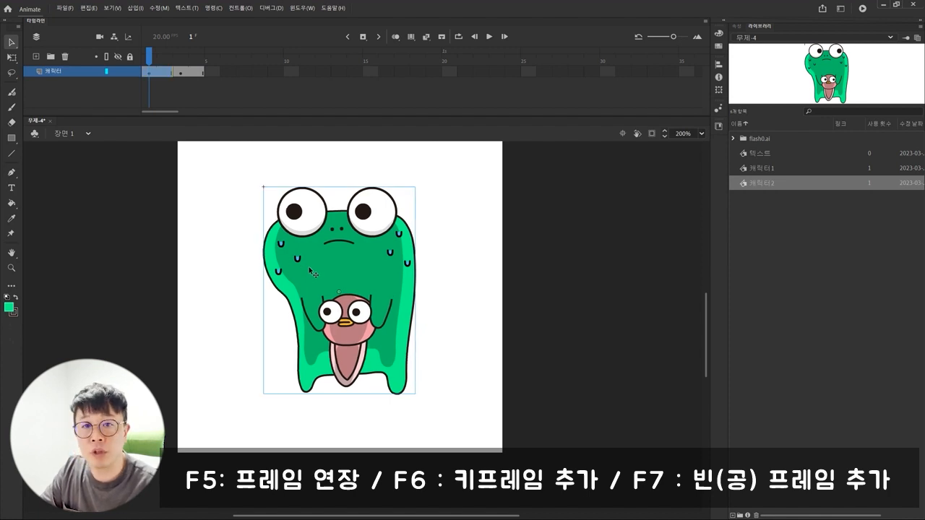
{"action": "left_click", "coordinate": [197, 71]}
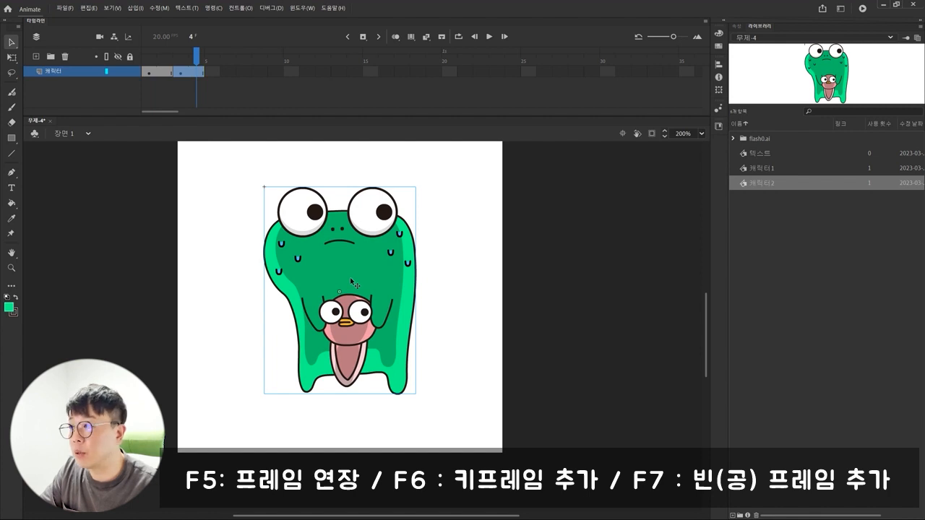
{"action": "key", "text": "Right"}
- Test the movie to preview the alternating frog poses, and close the preview
{"action": "left_click_drag", "start_coordinate": [195, 61], "coordinate": [154, 58]}
{"action": "left_click", "coordinate": [862, 9]}
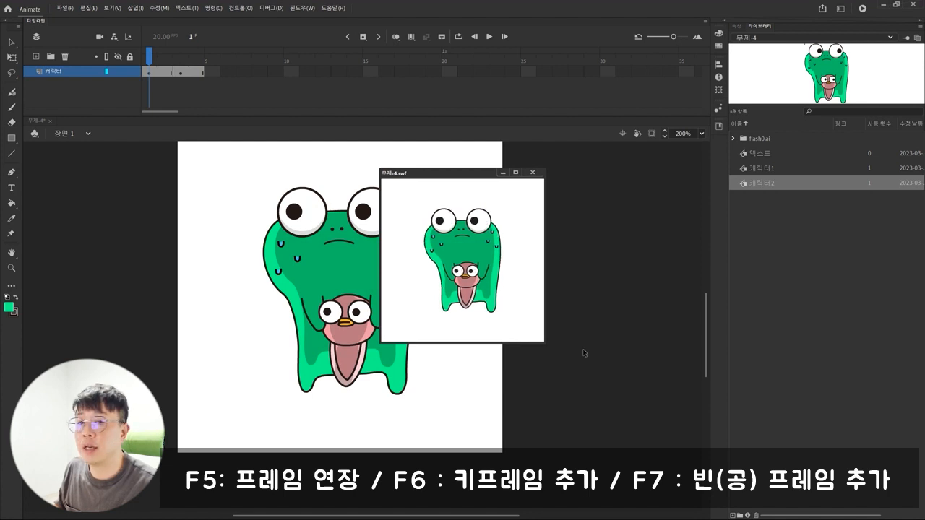
{"action": "left_click", "coordinate": [533, 172]}
- Add a layer above 캐릭터 and name it 텍스트
{"action": "left_click", "coordinate": [36, 57]}
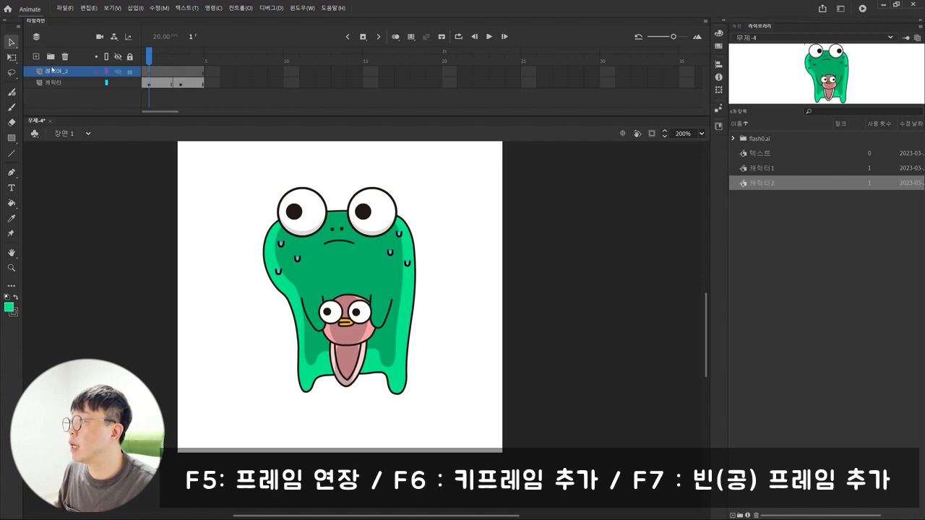
{"action": "double_click", "coordinate": [55, 71]}
{"action": "type", "text": "텍스트"}
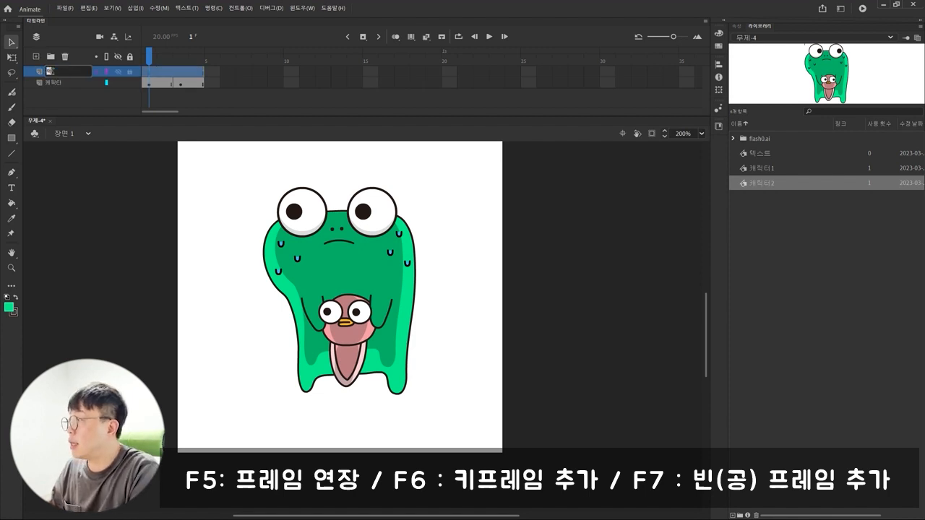
{"action": "key", "text": "Return"}
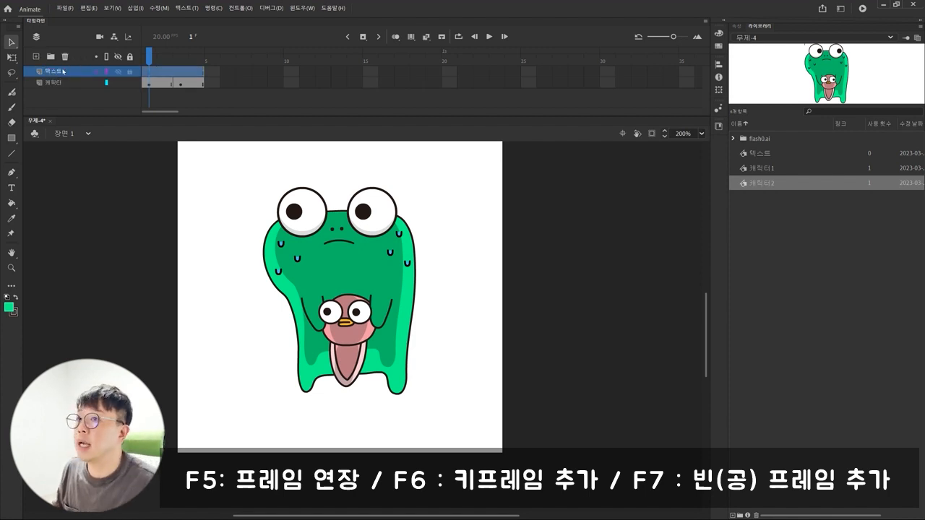
{"action": "left_click", "coordinate": [540, 274]}
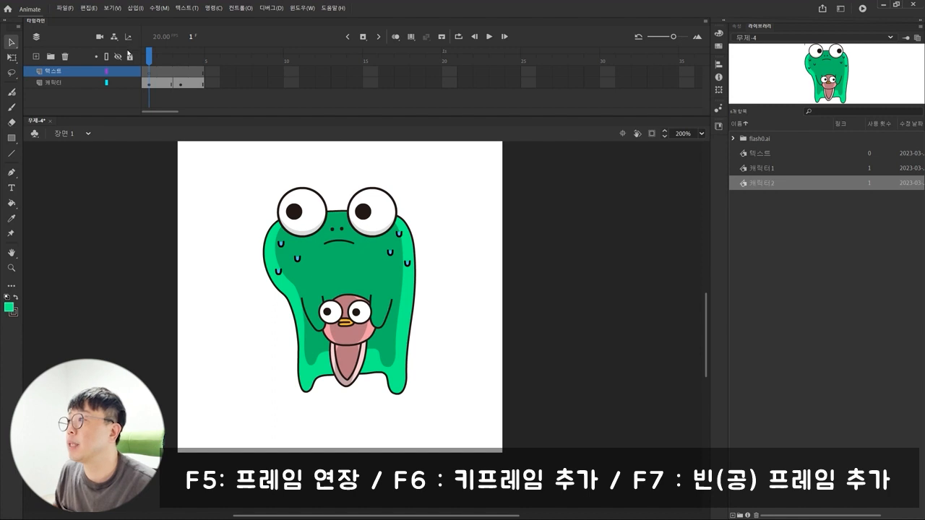
- Place the 텍스트 symbol above the frog's head on frame 1 of the 텍스트 layer
{"action": "left_click", "coordinate": [149, 73]}
{"action": "left_click", "coordinate": [752, 153]}
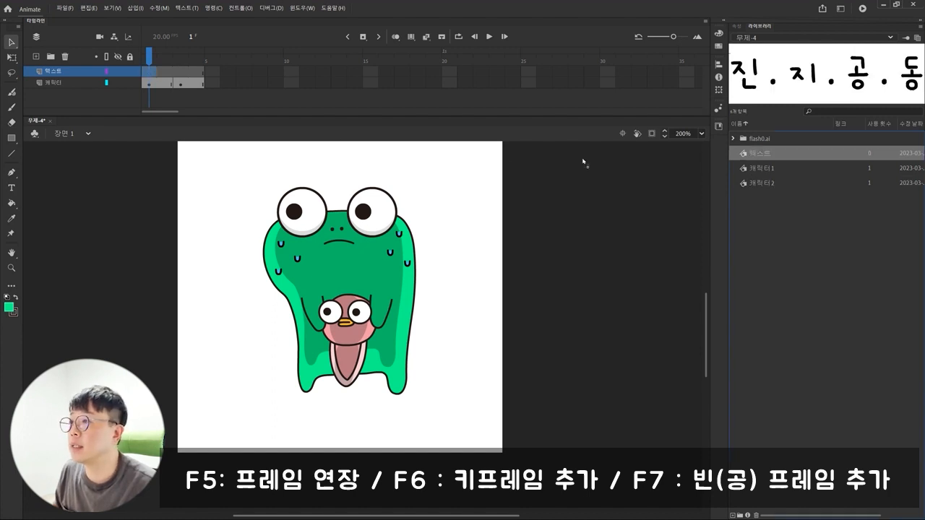
{"action": "left_click_drag", "start_coordinate": [751, 153], "coordinate": [425, 229]}
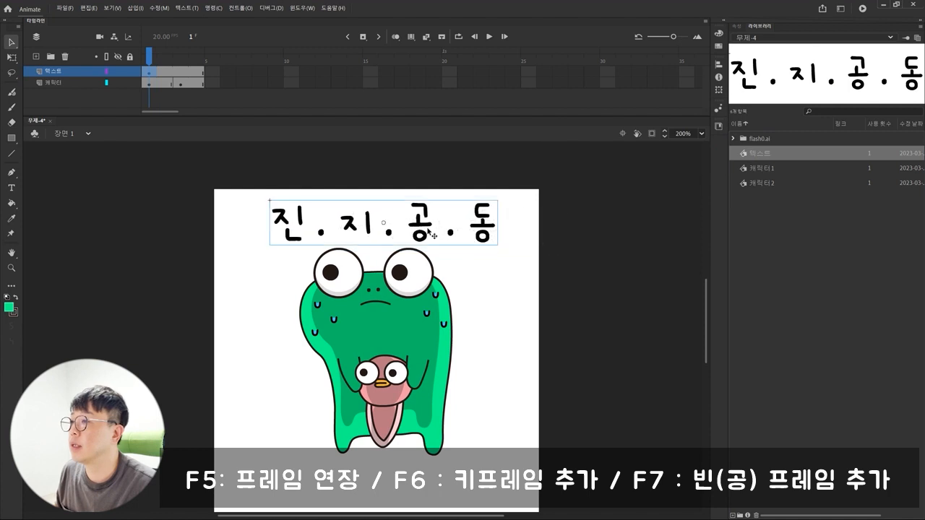
{"action": "left_click", "coordinate": [521, 364]}
- Nudge the first frog pose down to leave more room below the title text
{"action": "left_click", "coordinate": [161, 85]}
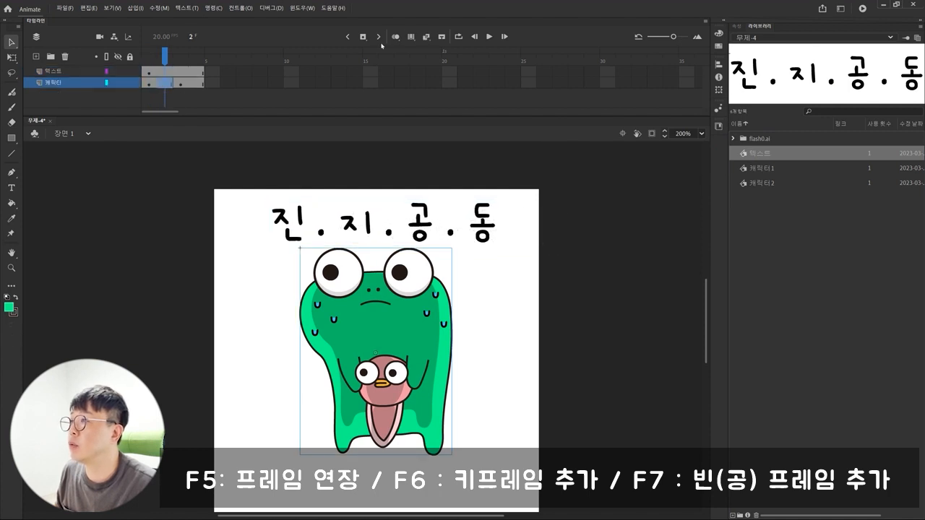
{"action": "left_click", "coordinate": [406, 344]}
{"action": "key", "text": "Down"}
{"action": "key", "text": "Down"}
{"action": "key", "text": "Down"}
{"action": "key", "text": "Down"}
{"action": "key", "text": "Down"}
{"action": "key", "text": "Down"}
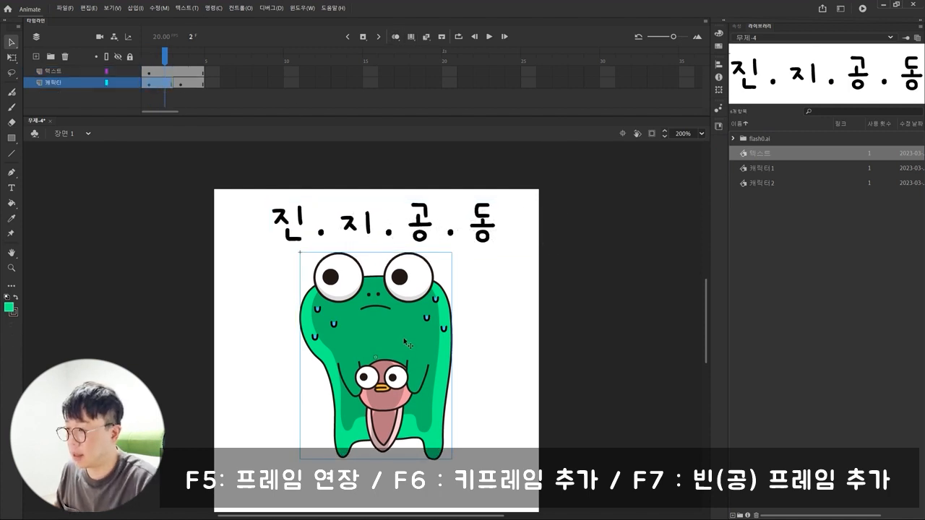
{"action": "key", "text": "Down"}
{"action": "key", "text": "Down"}
{"action": "key", "text": "Down"}
{"action": "key", "text": "Down"}
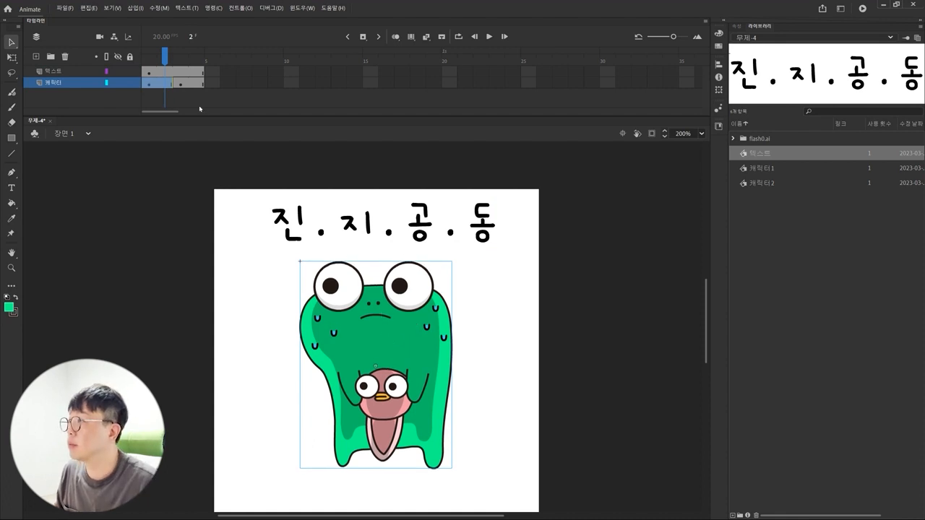
- Go to frame 4 and nudge the second frog pose down to match the first pose's height
{"action": "key", "text": "period"}
{"action": "key", "text": "period"}
{"action": "key", "text": "Down"}
{"action": "key", "text": "Down"}
{"action": "key", "text": "Down"}
{"action": "key", "text": "Down"}
{"action": "key", "text": "Down"}
{"action": "key", "text": "Down"}
{"action": "key", "text": "Down"}
{"action": "key", "text": "Down"}
{"action": "key", "text": "Down"}
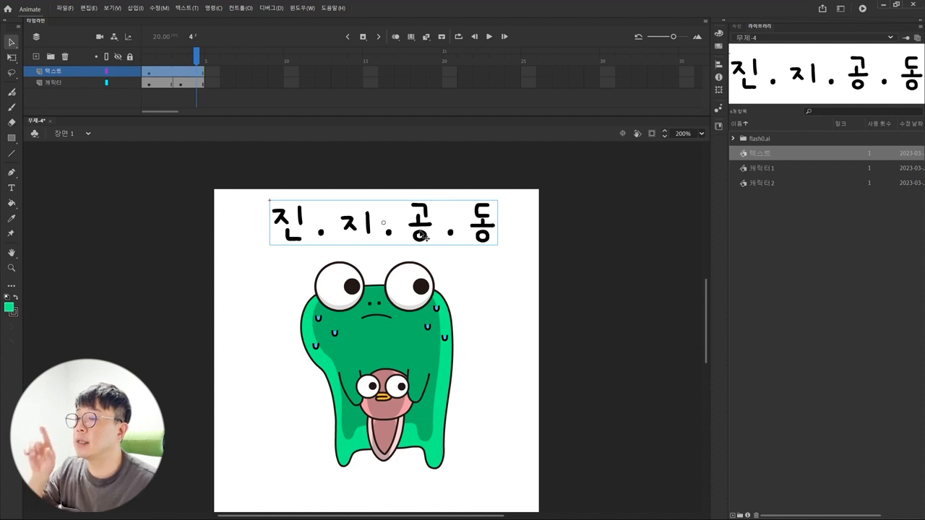
- Center the title text horizontally on the stage and open the 텍스트 symbol for editing in place
{"action": "left_click", "coordinate": [718, 64]}
{"action": "left_click", "coordinate": [641, 81]}
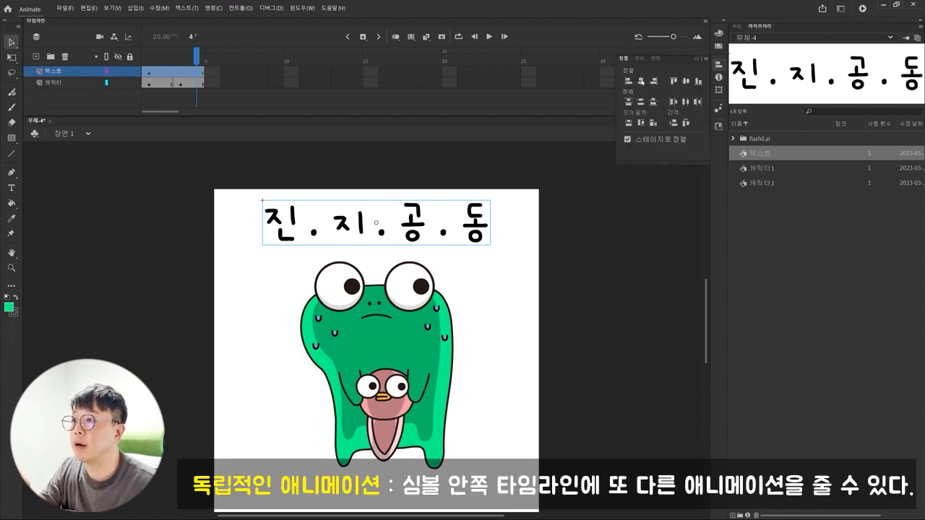
{"action": "double_click", "coordinate": [420, 233]}
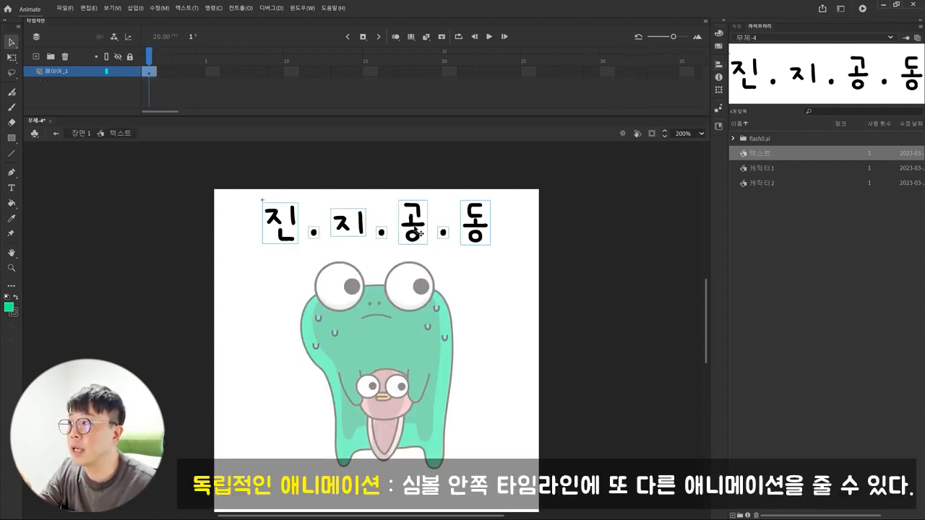
{"action": "left_click_drag", "start_coordinate": [426, 72], "coordinate": [146, 71]}
{"action": "left_click", "coordinate": [415, 160]}
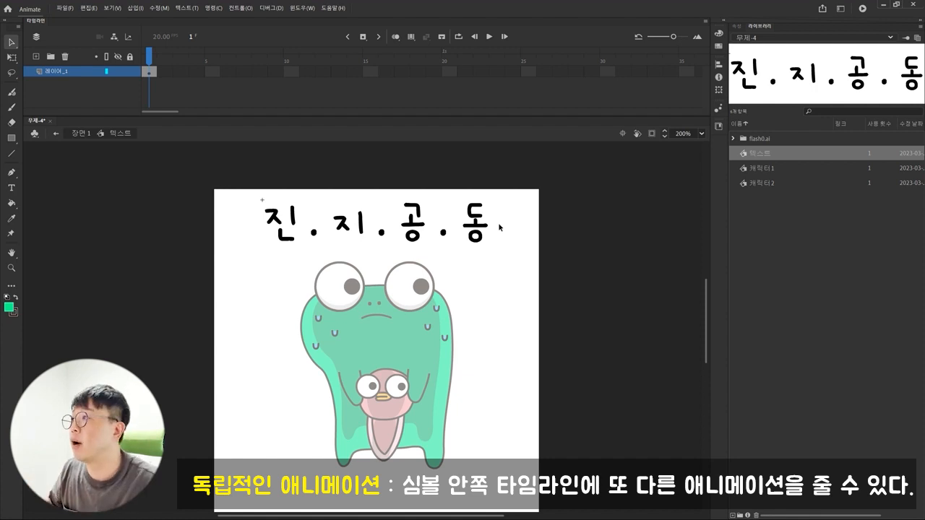
- Add a keyframe at frame 2 inside the 텍스트 symbol and slightly nudge the 진/공 and 지/동 letter pairs, comparing it with frame 1
{"action": "left_click", "coordinate": [167, 72]}
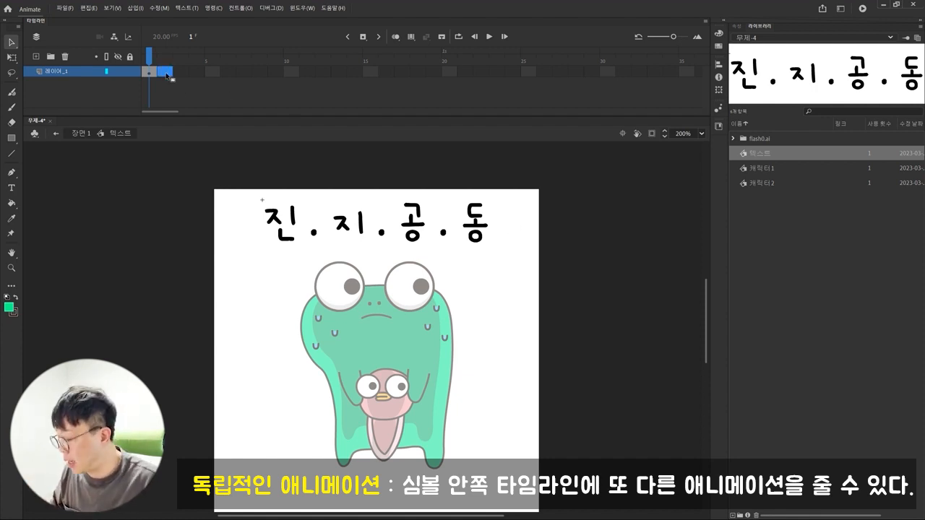
{"action": "key", "text": "F6"}
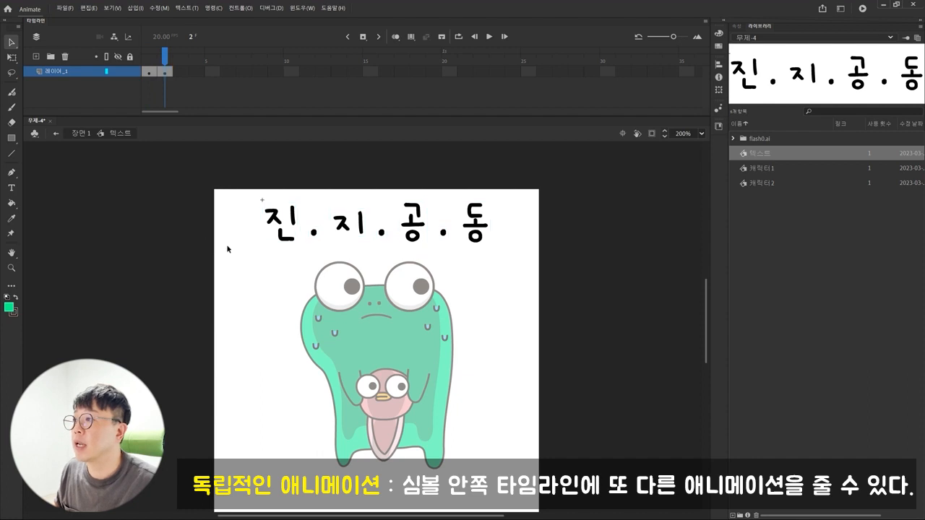
{"action": "left_click", "coordinate": [295, 221]}
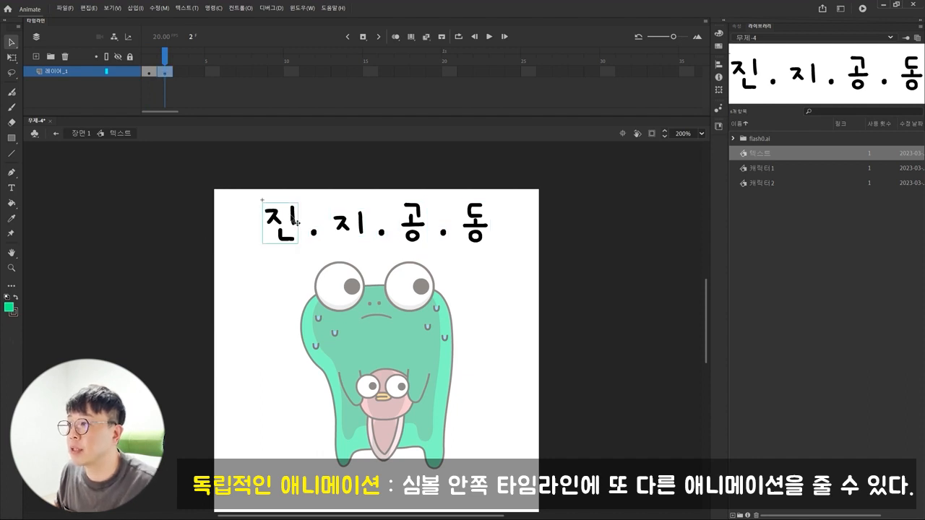
{"action": "left_click", "coordinate": [423, 229], "text": "shift"}
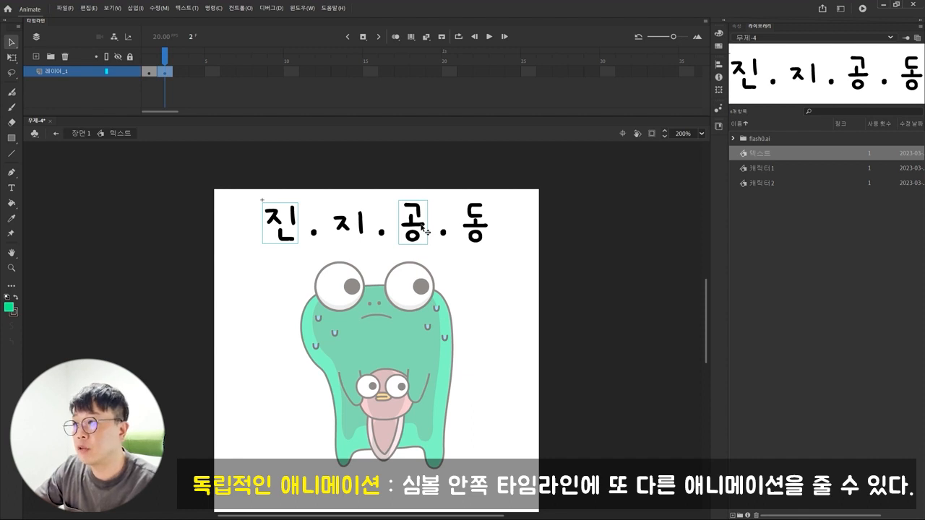
{"action": "left_click", "coordinate": [361, 230]}
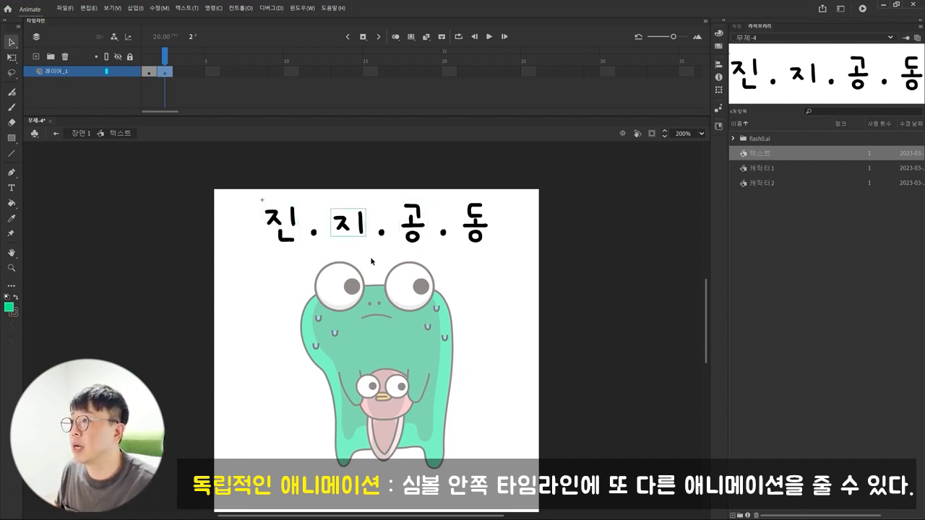
{"action": "left_click", "coordinate": [473, 227], "text": "shift"}
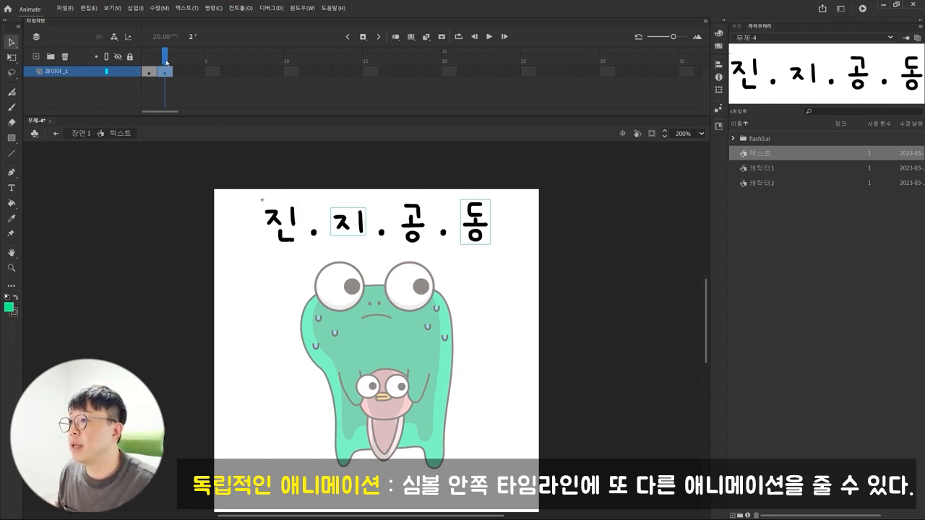
{"action": "left_click_drag", "start_coordinate": [167, 62], "coordinate": [138, 70]}
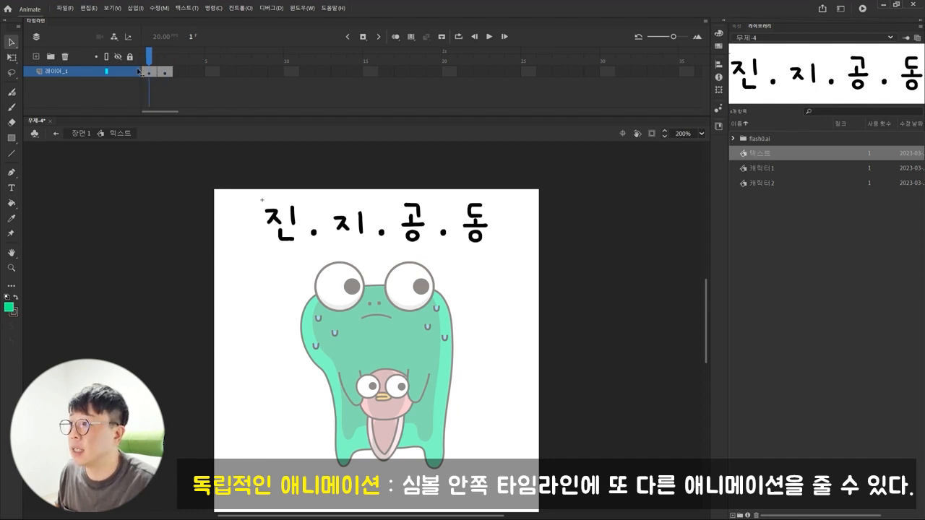
- Return to the main scene, test the movie to check the title and frog animation together, and close the preview
{"action": "double_click", "coordinate": [517, 273]}
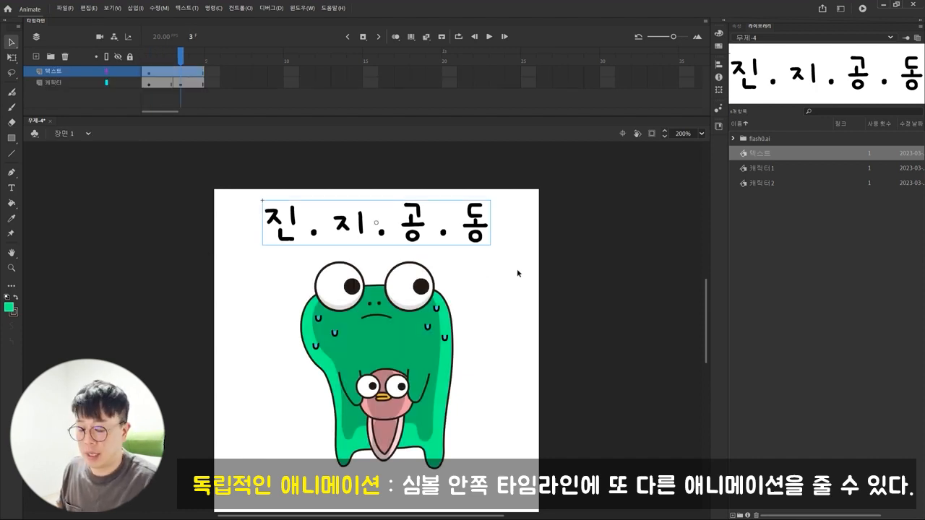
{"action": "key", "text": "ctrl+Return"}
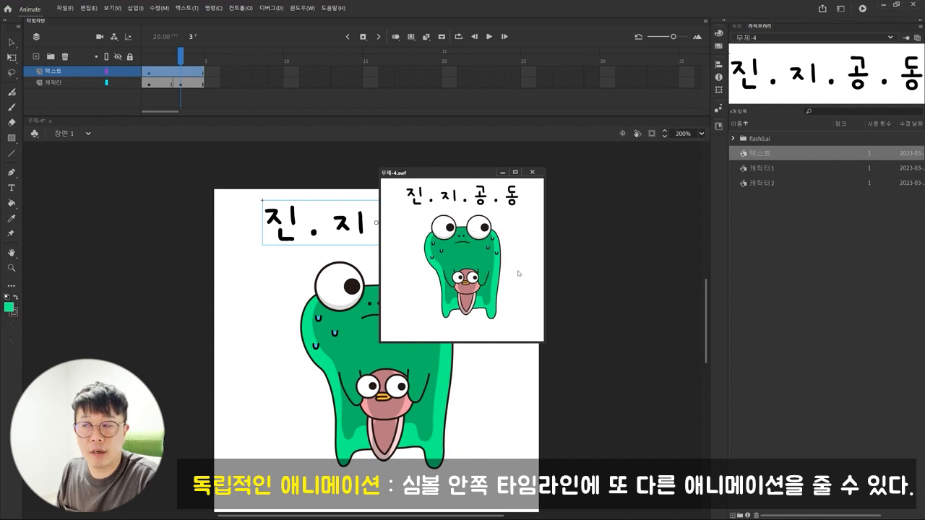
{"action": "left_click", "coordinate": [532, 172]}
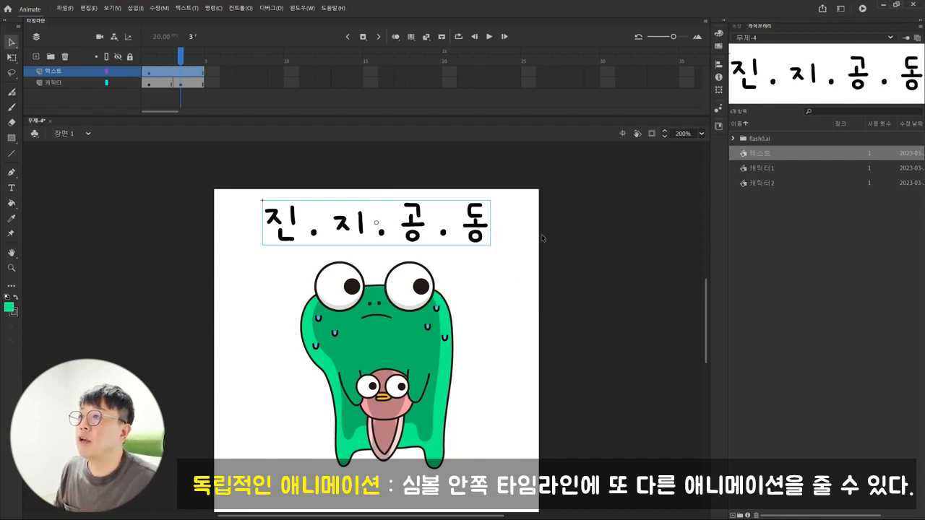
{"action": "left_click", "coordinate": [542, 237]}
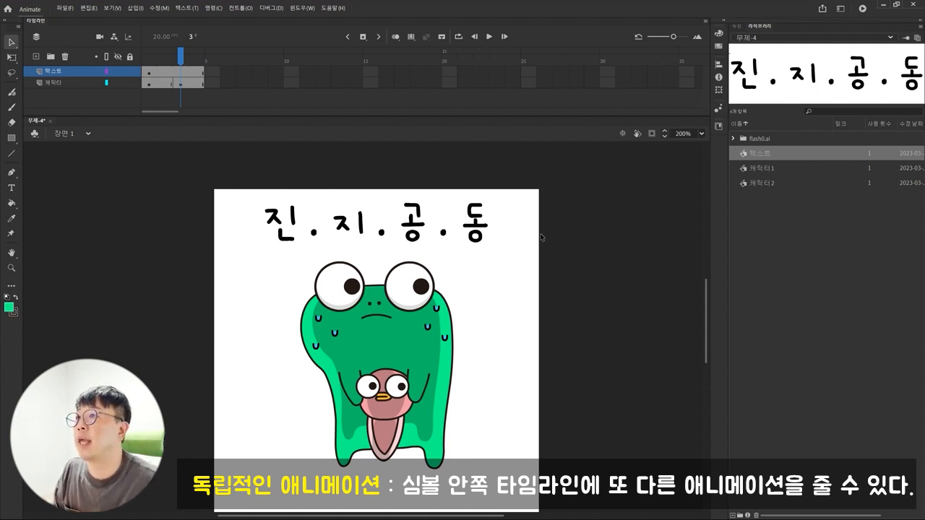
- Extend the 텍스트 layer to frame 24 and fill the 캐릭터 layer to the same frame with repeated copies of its frames 1 to 4
{"action": "left_click", "coordinate": [160, 73]}
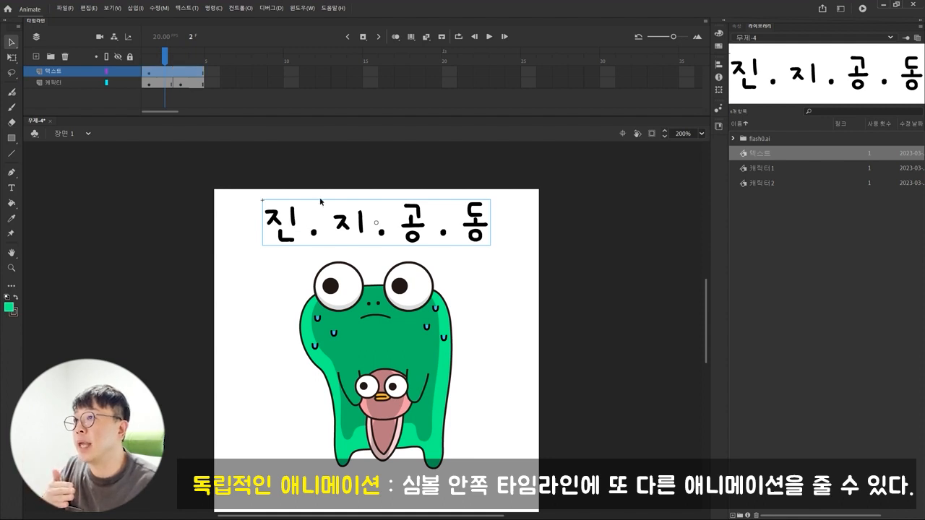
{"action": "left_click", "coordinate": [513, 73]}
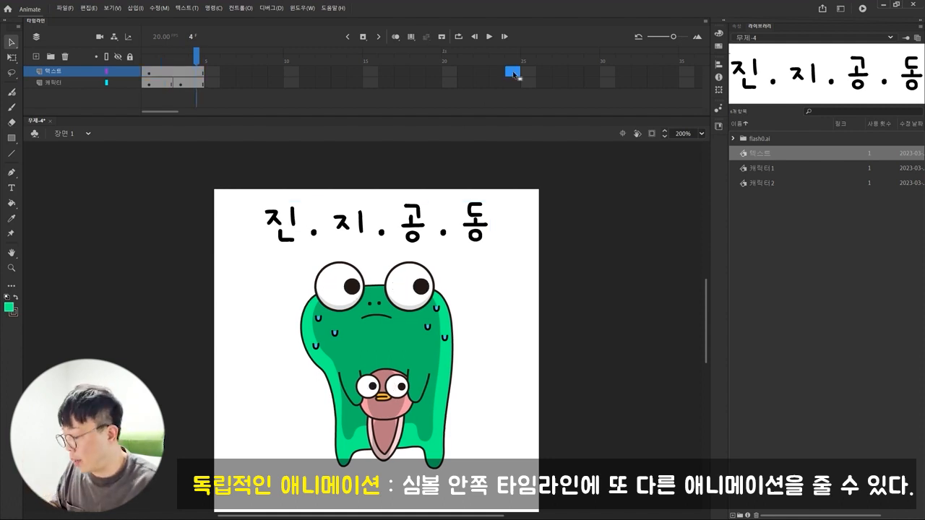
{"action": "key", "text": "F5"}
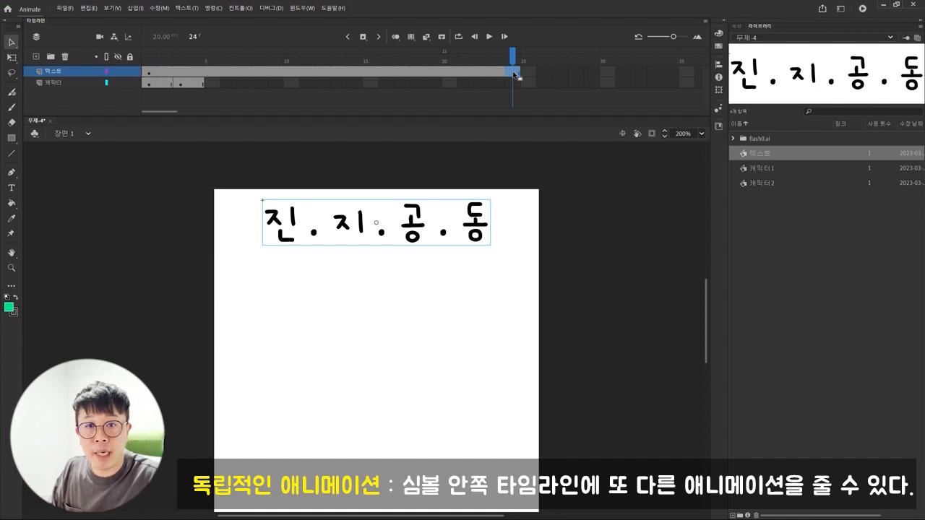
{"action": "left_click_drag", "start_coordinate": [513, 57], "coordinate": [197, 97]}
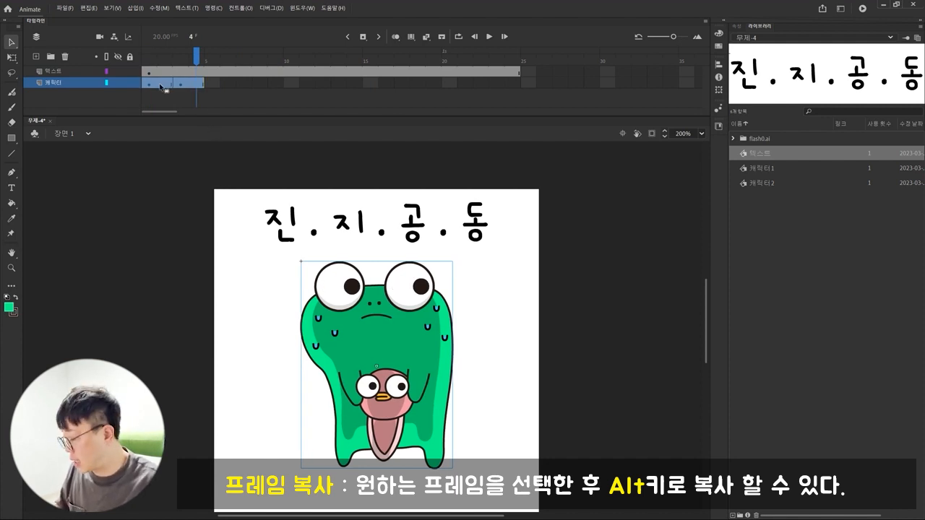
{"action": "left_click_drag", "start_coordinate": [160, 86], "coordinate": [468, 82]}
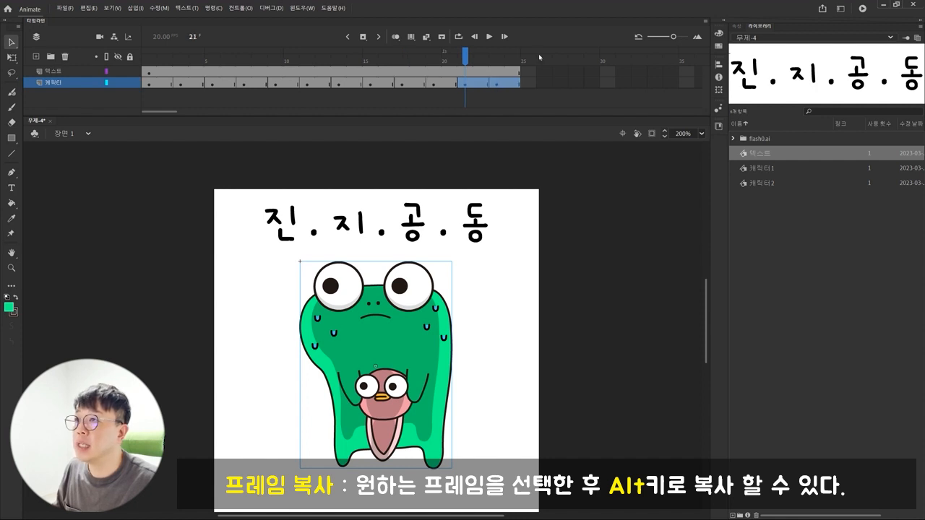
- Test the movie with both layers running to frame 24, and close the preview
{"action": "left_click", "coordinate": [602, 247]}
{"action": "left_click", "coordinate": [862, 8]}
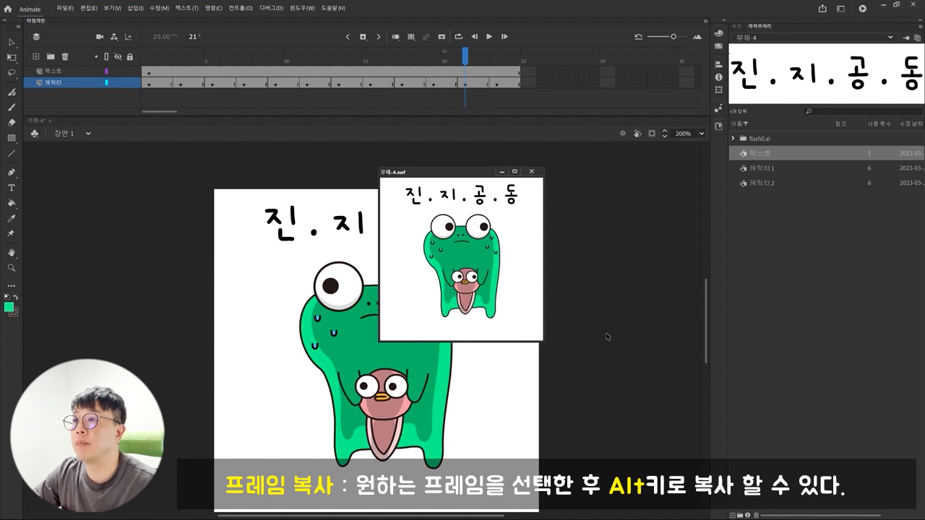
{"action": "left_click", "coordinate": [533, 172]}
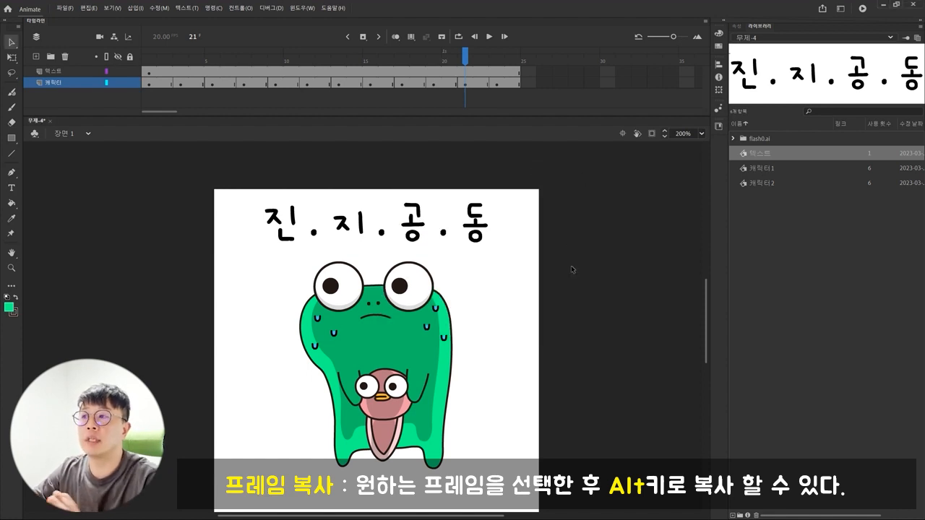